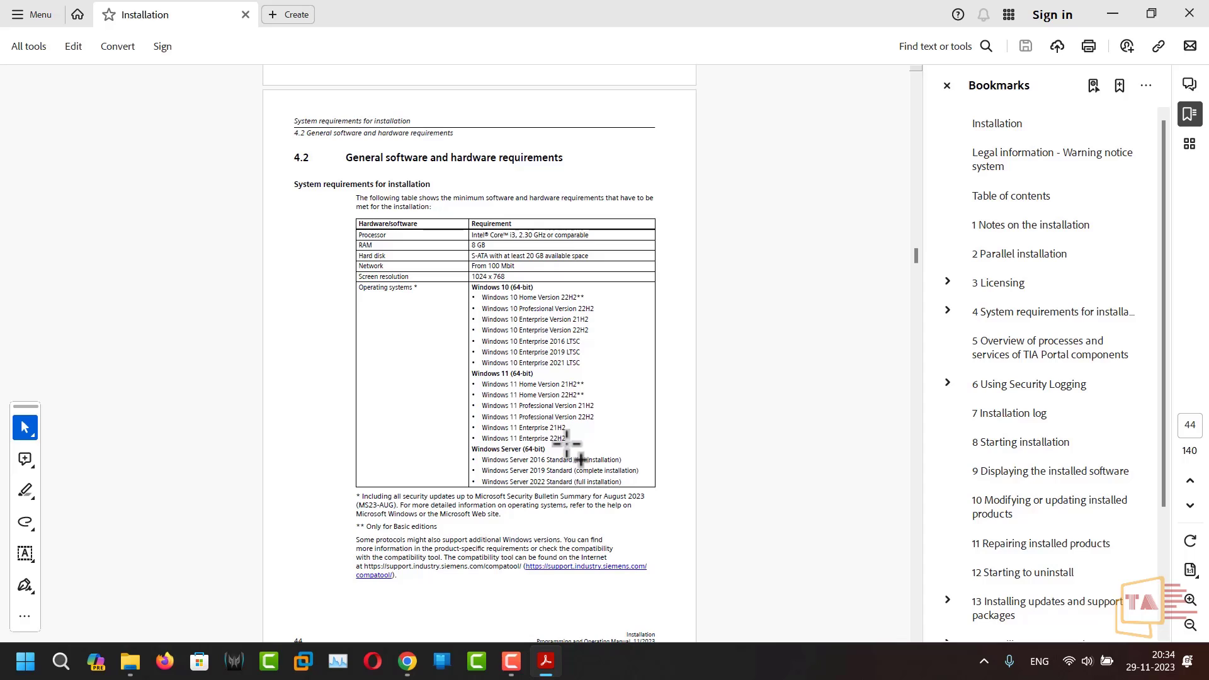
# Step: Review the Windows 10, Windows 11 and Windows Server versions in the manual's operating systems requirements
pyautogui.moveTo(567, 441); pyautogui.dragTo(546, 291)
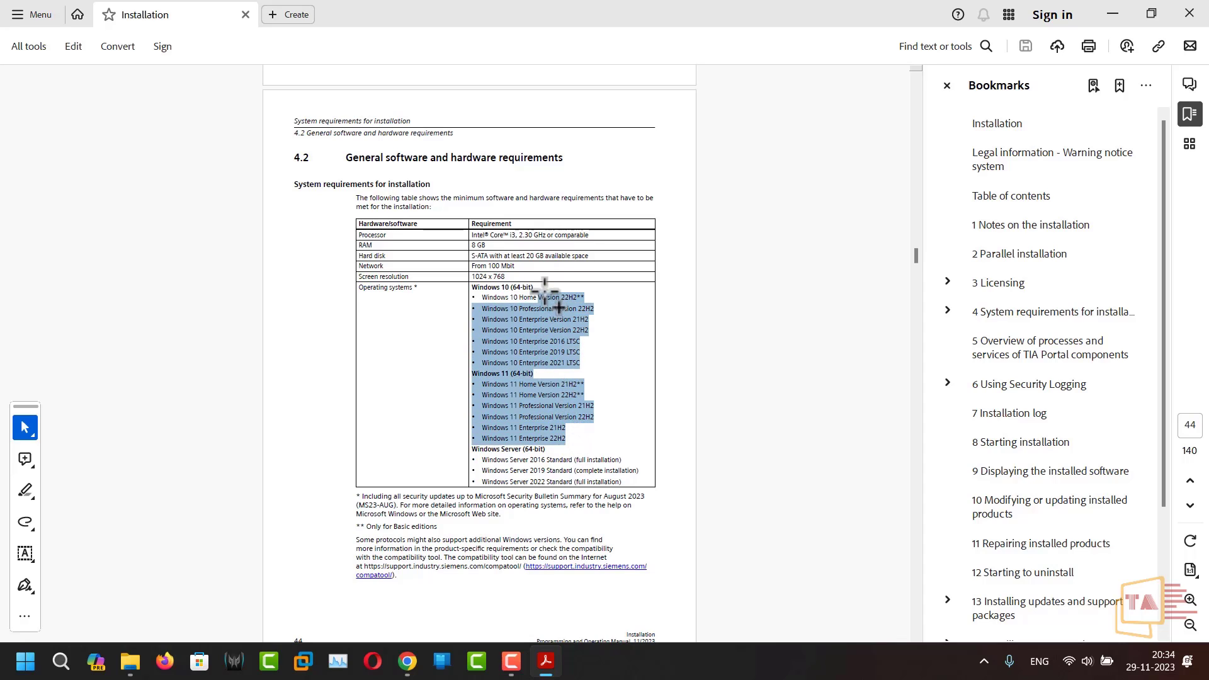
pyautogui.click(574, 388)
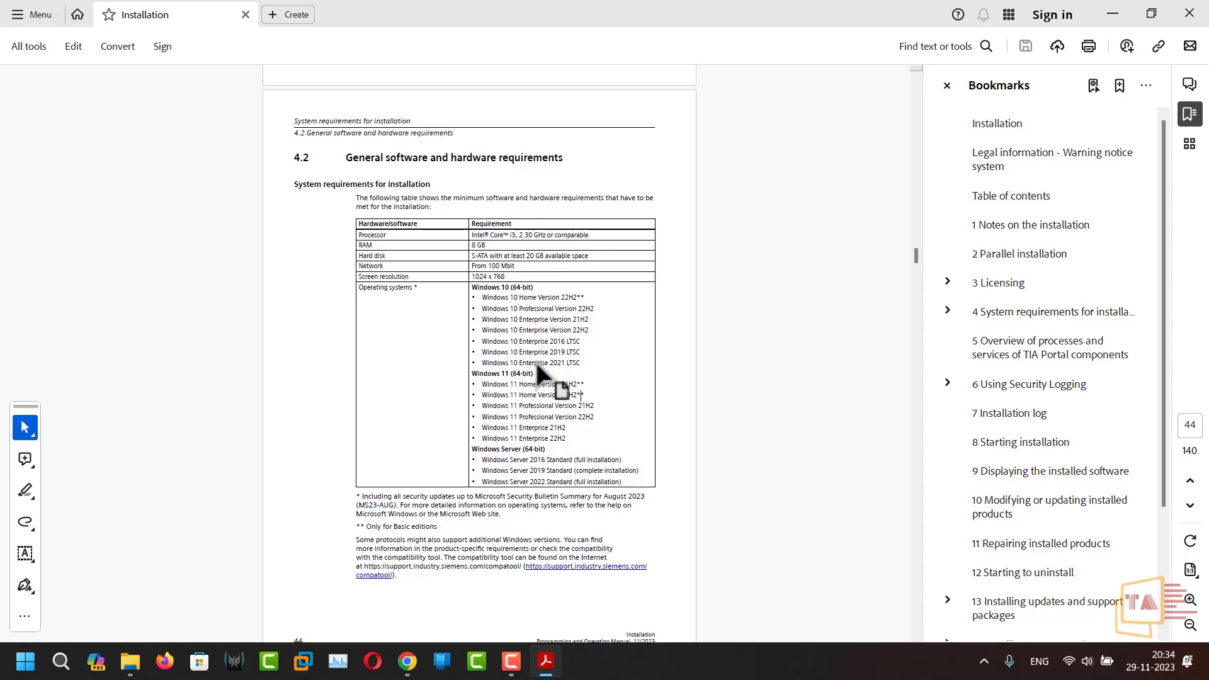
pyautogui.moveTo(640, 483); pyautogui.dragTo(588, 354)
pyautogui.click(588, 355)
# Step: Switch to Chrome, request the TIA_Portal_STEP7_Prof_Safety_WinCC_V19.iso download on the Siemens trial page, and cancel the download prompt
pyautogui.moveTo(408, 661)
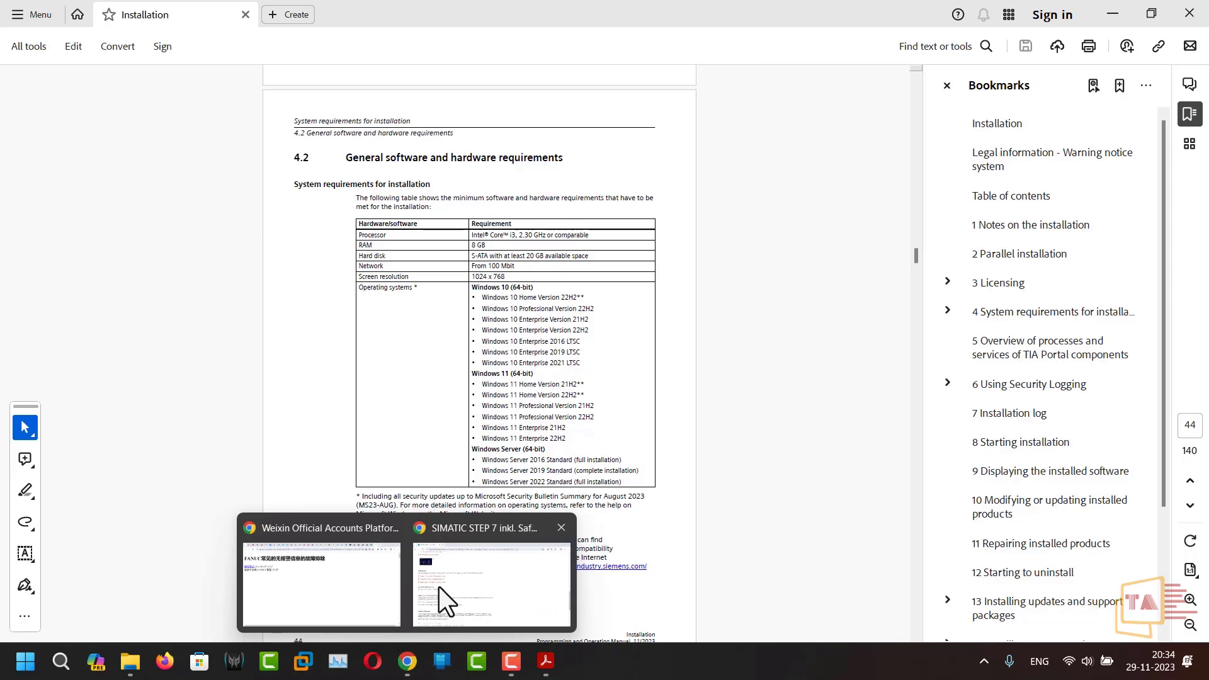
pyautogui.click(439, 587)
pyautogui.scroll(20, 414, 304)
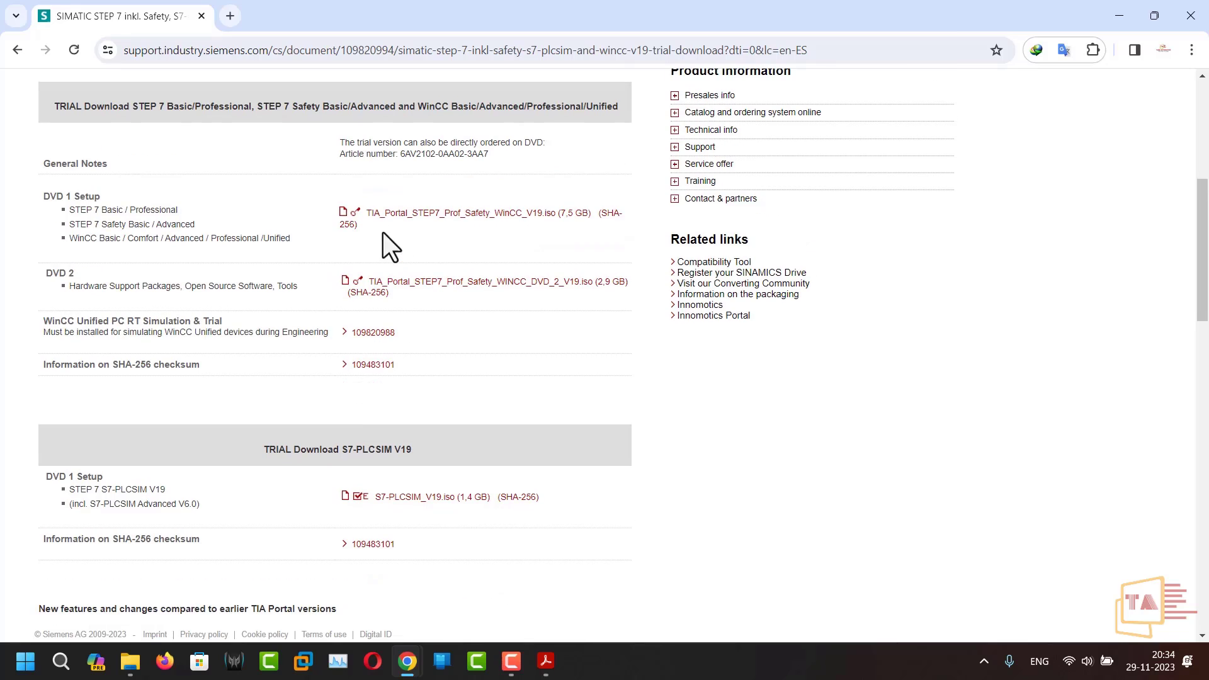
pyautogui.click(434, 217)
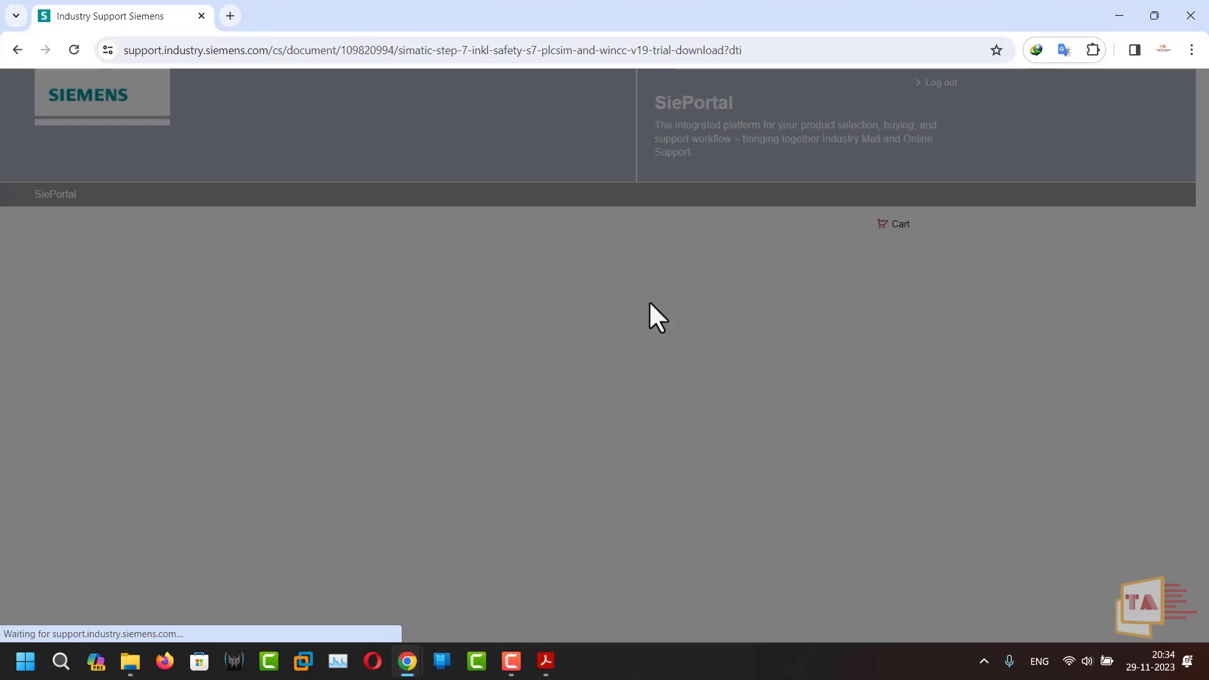
pyautogui.click(706, 397)
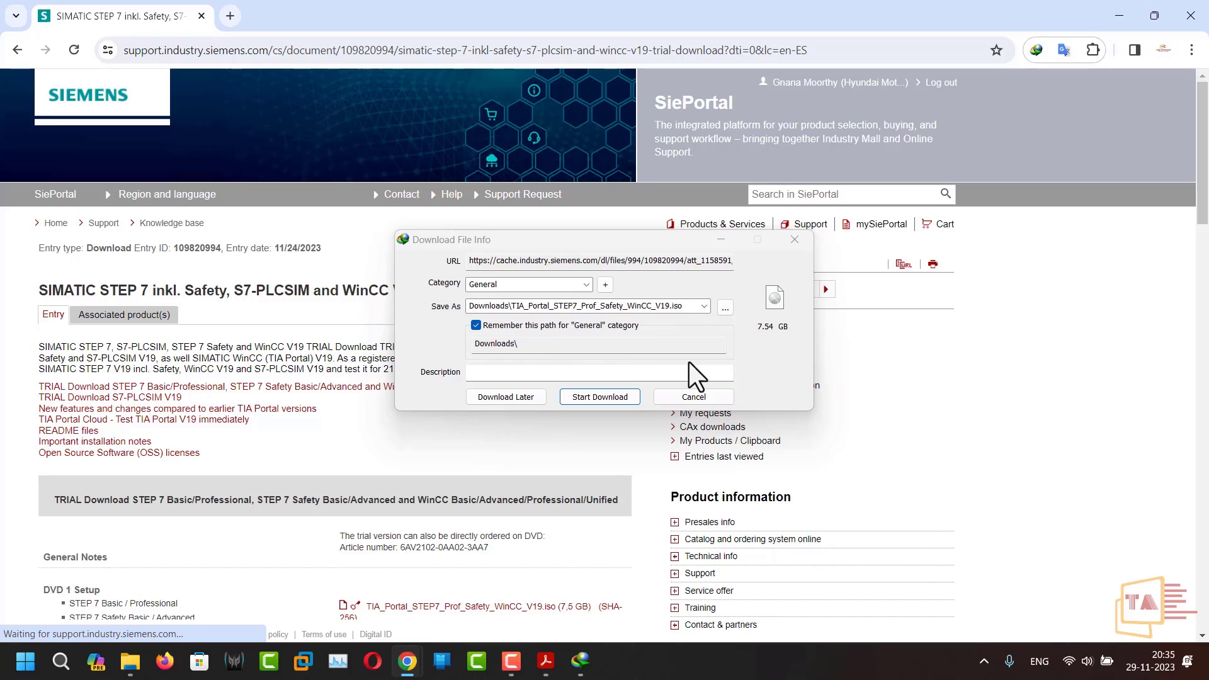
pyautogui.click(693, 398)
# Step: Look over the S7-PLCSIM V19 and other trial downloads on the Siemens page
pyautogui.scroll(-7, 489, 270)
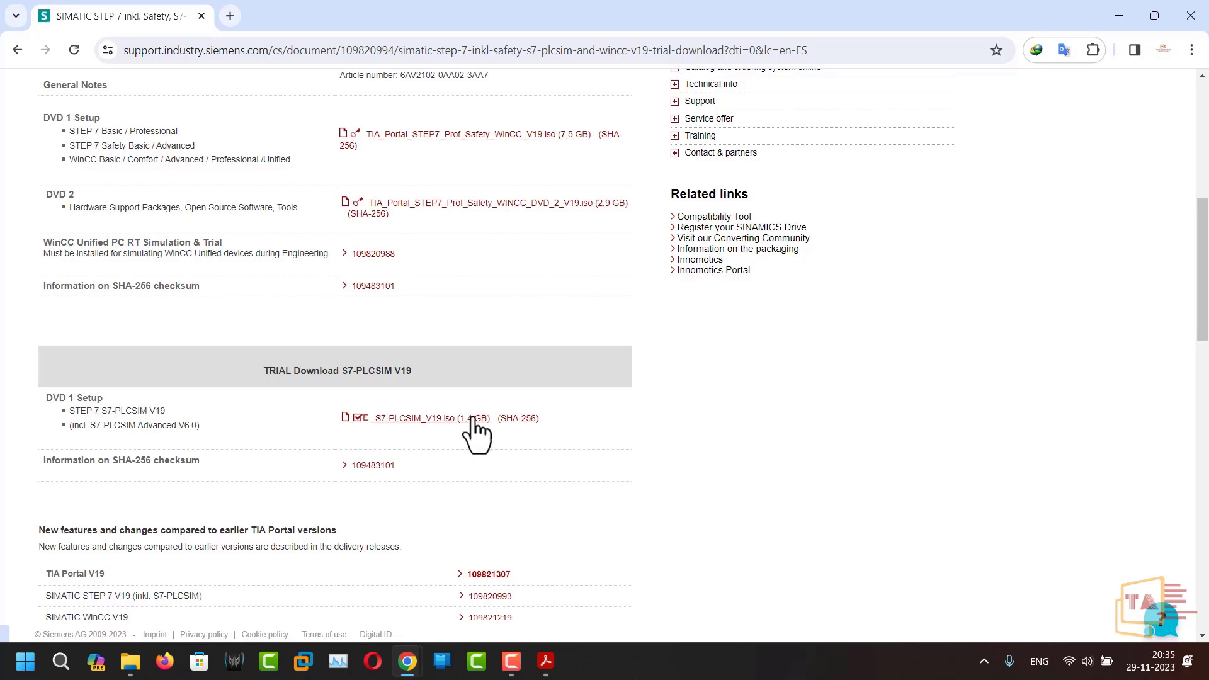
pyautogui.scroll(-3, 474, 435)
pyautogui.scroll(10, 769, 340)
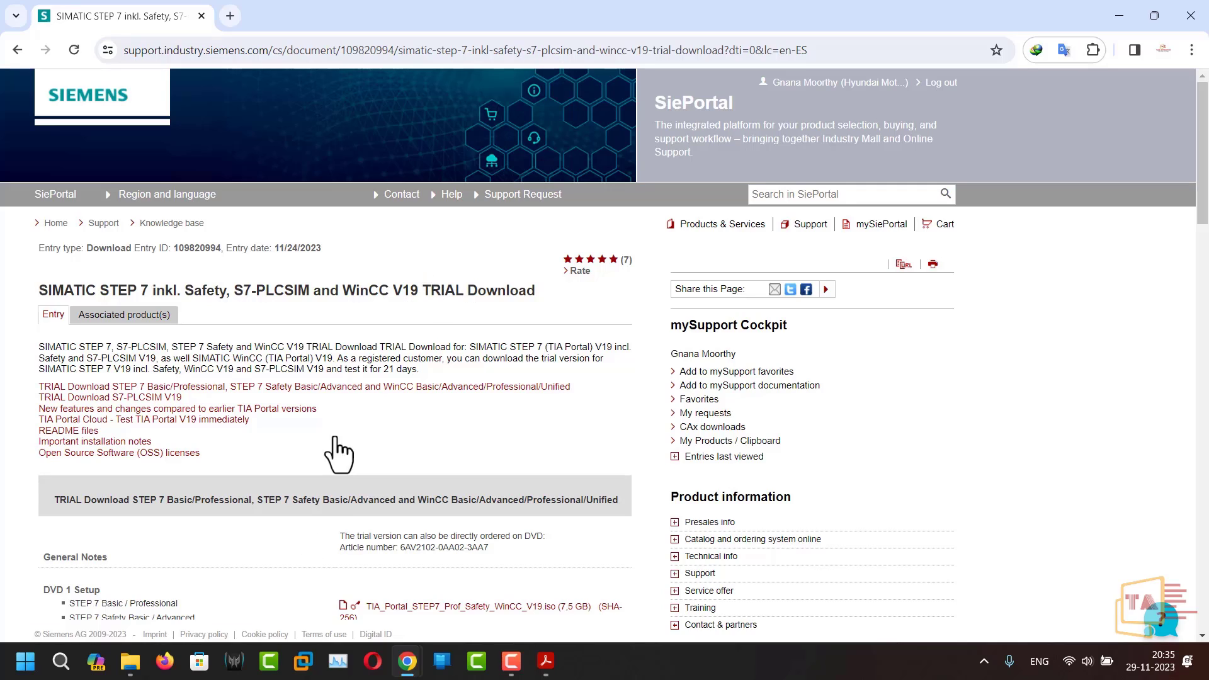
# Step: Switch to File Explorer and mount the TIA_Portal_STEP7_Prof_Safety_WinCC_V19 disc image from the TIA V19 folder
pyautogui.click(128, 663)
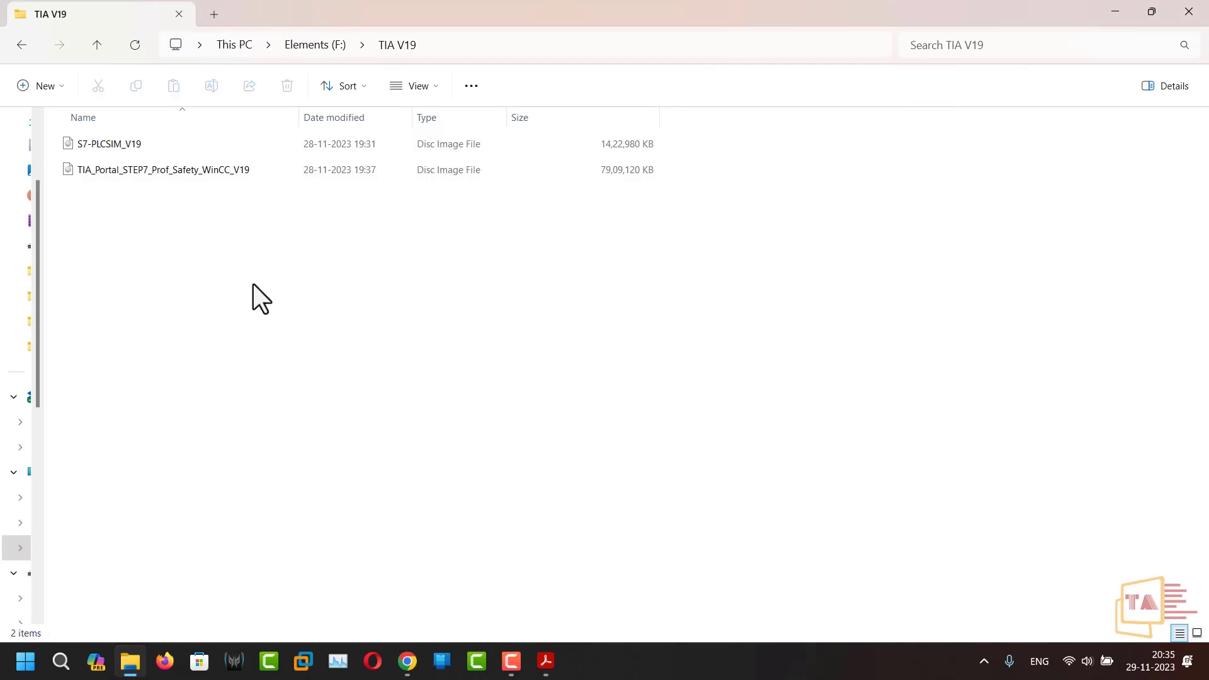
pyautogui.click(182, 171)
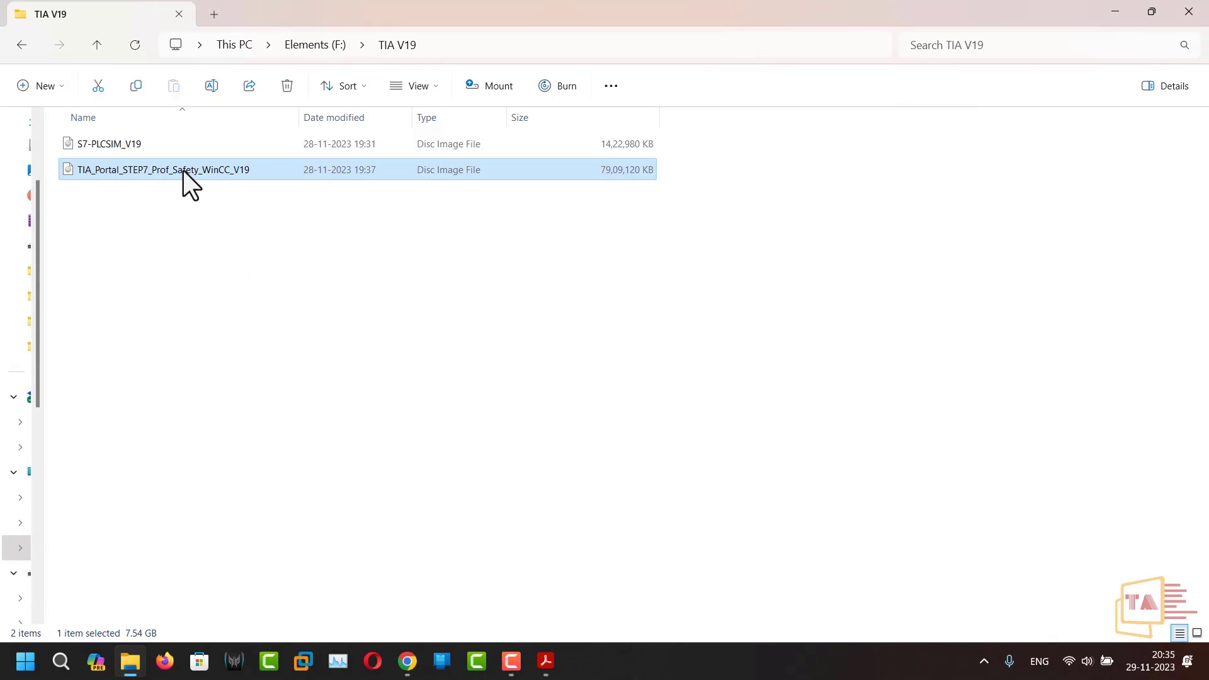
pyautogui.rightClick(224, 170)
pyautogui.click(246, 224)
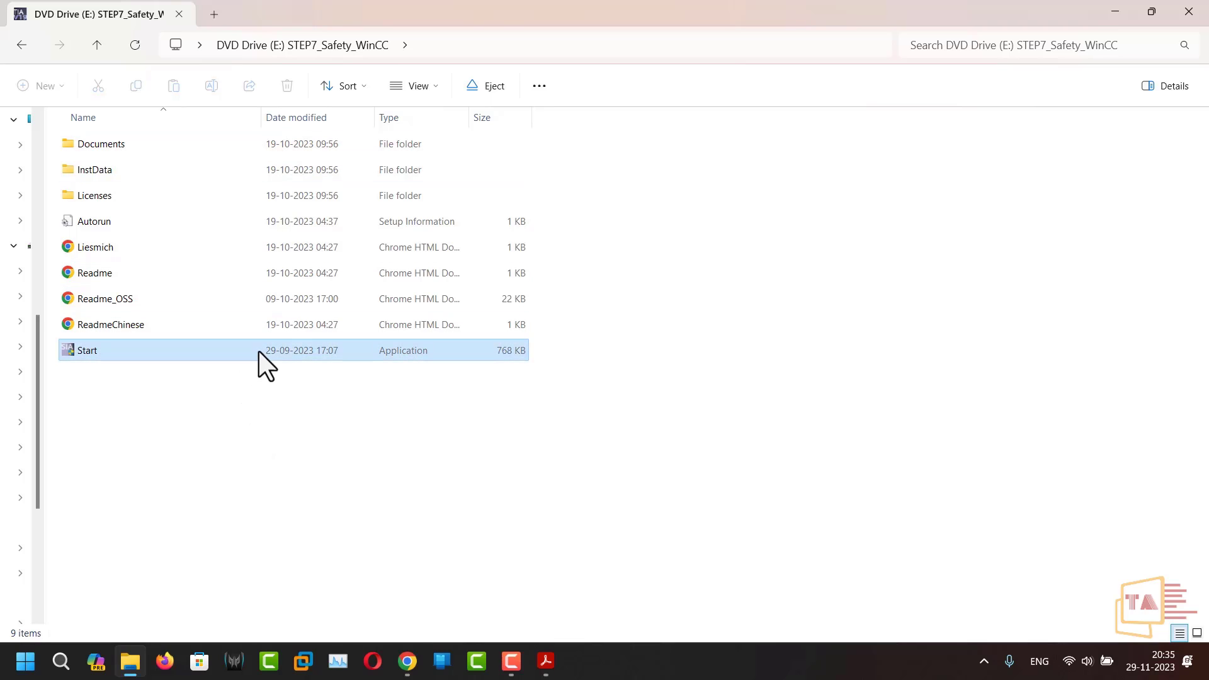
# Step: Run the Start application on the mounted DVD as administrator and retry access to the installation medium
pyautogui.rightClick(237, 345)
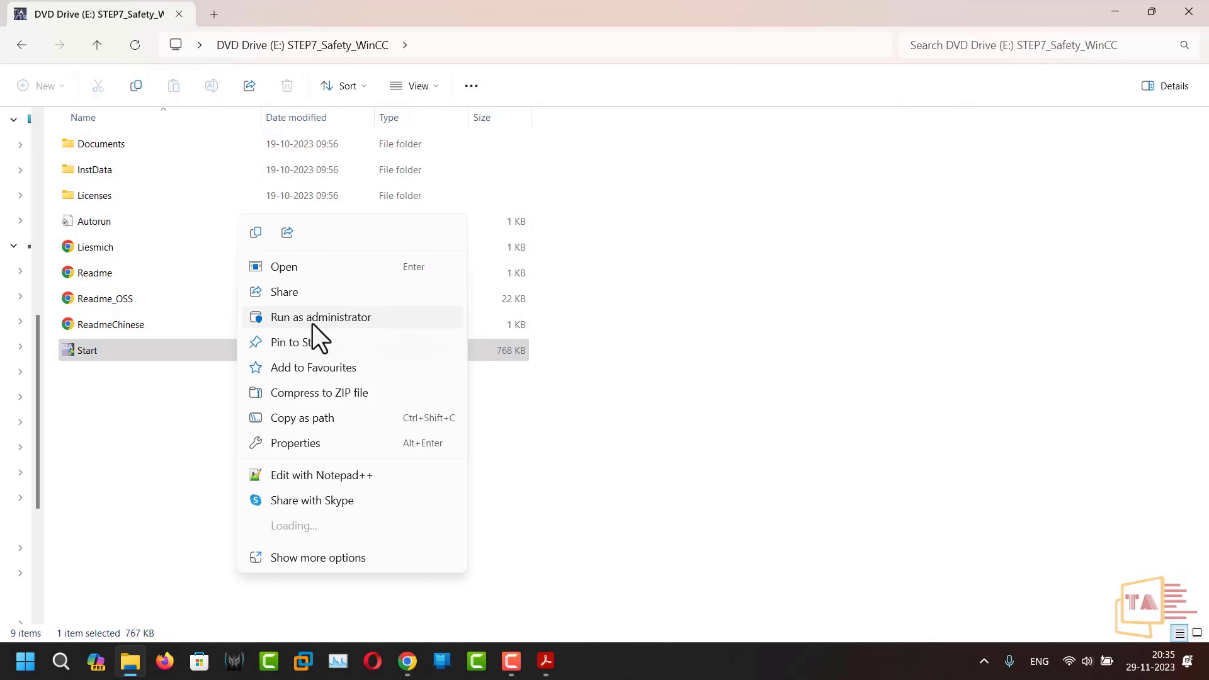
pyautogui.click(313, 321)
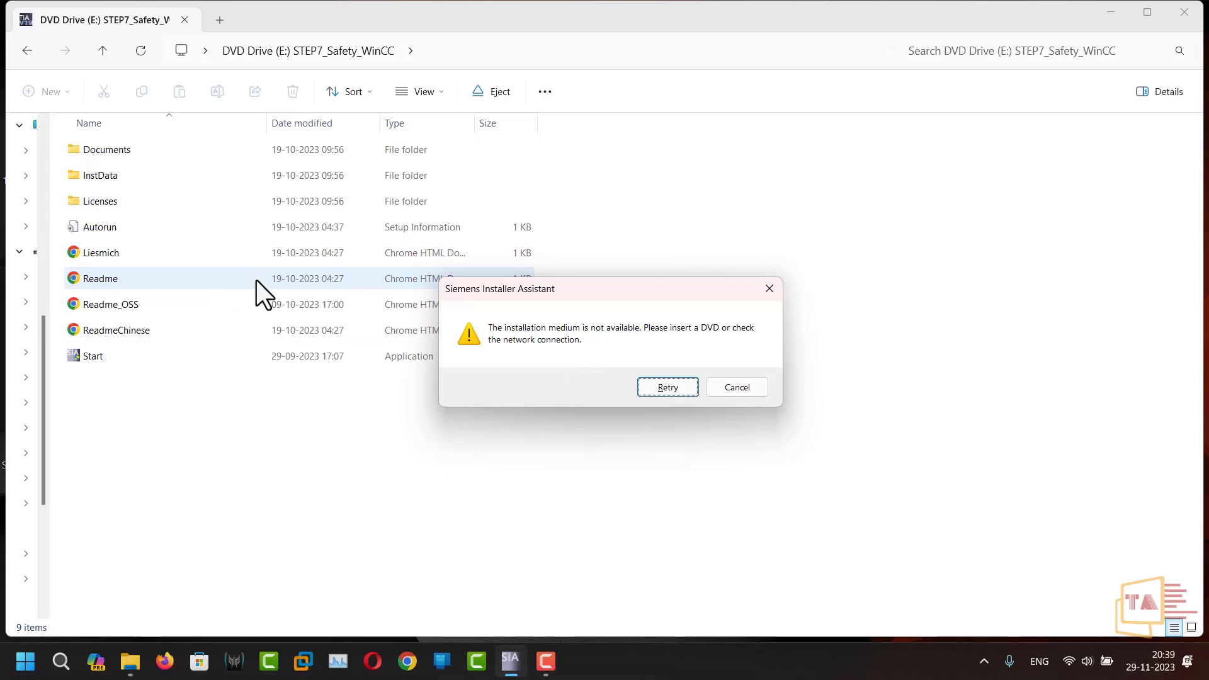
pyautogui.click(669, 391)
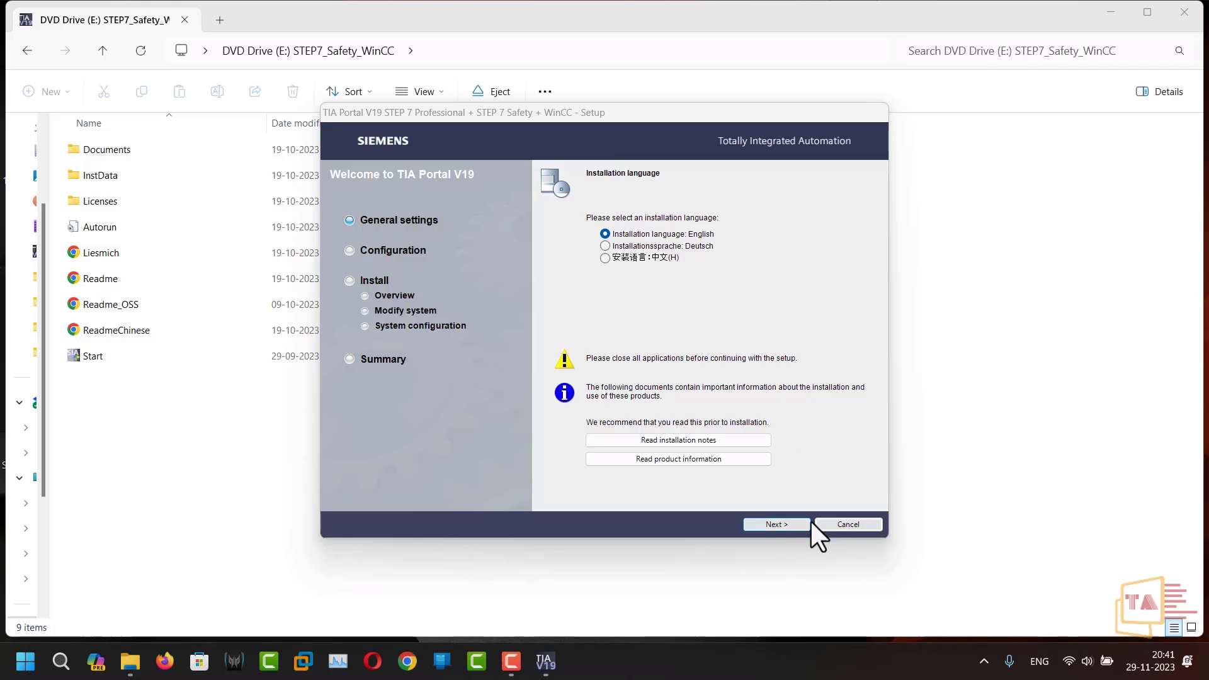
# Step: Proceed through the setup with English as the installation language and English as the only product language
pyautogui.click(776, 524)
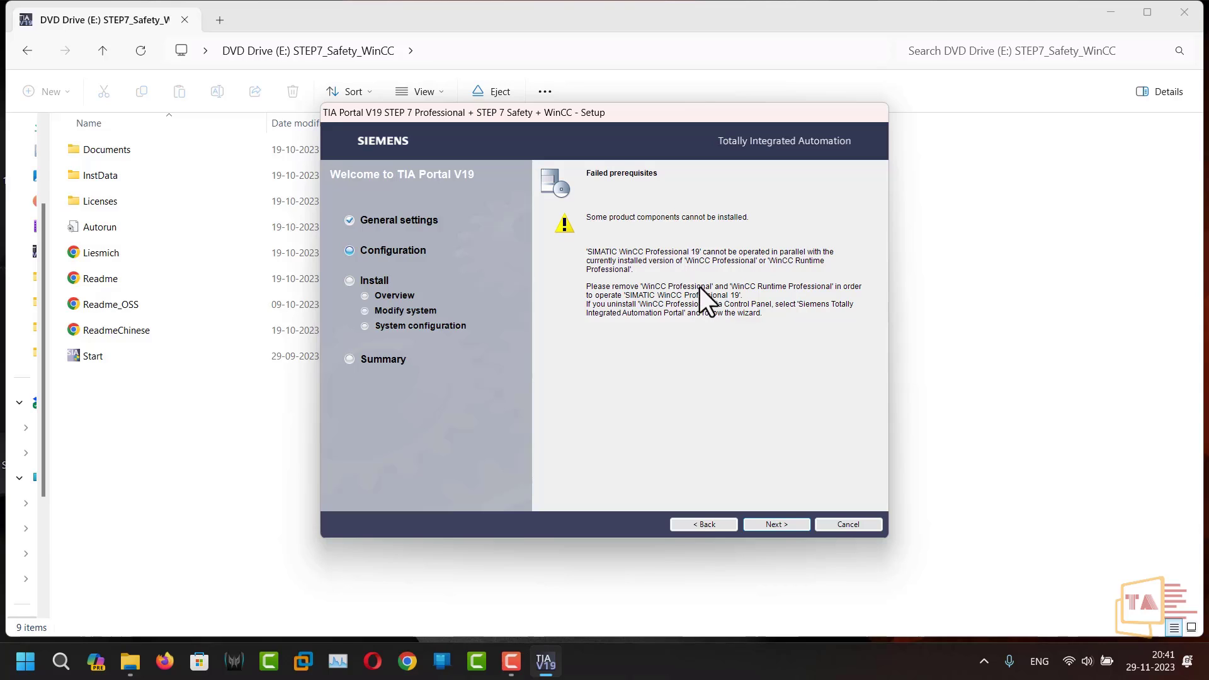
pyautogui.click(784, 524)
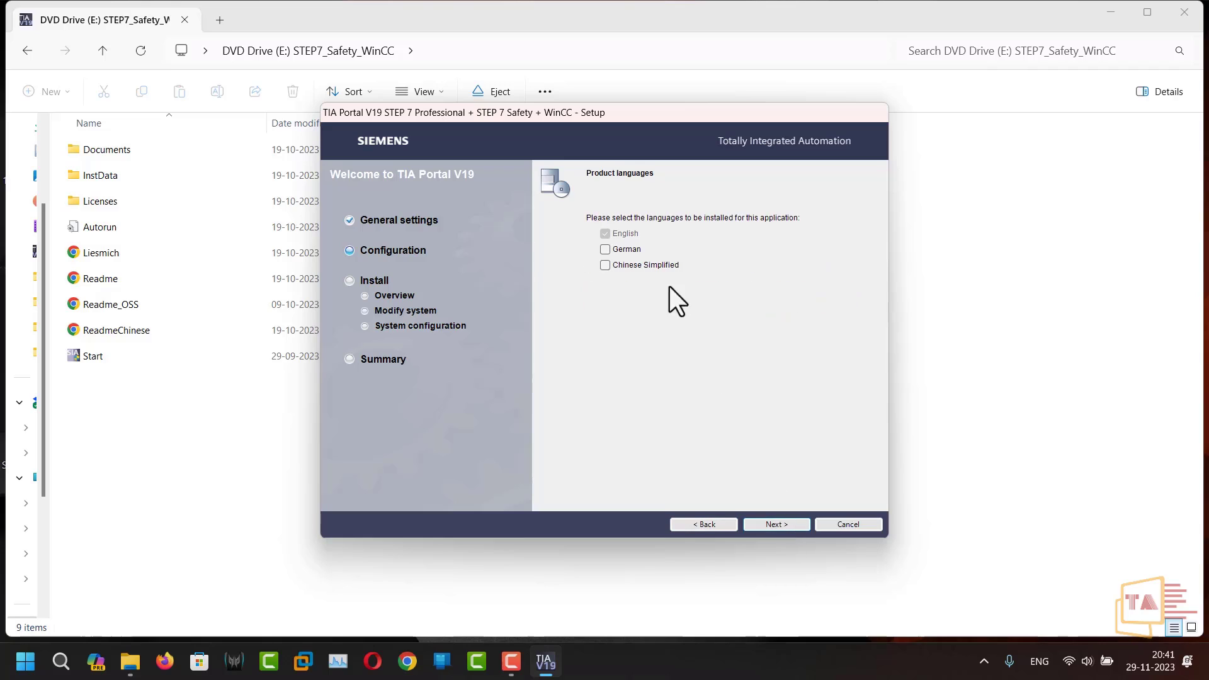
pyautogui.click(780, 524)
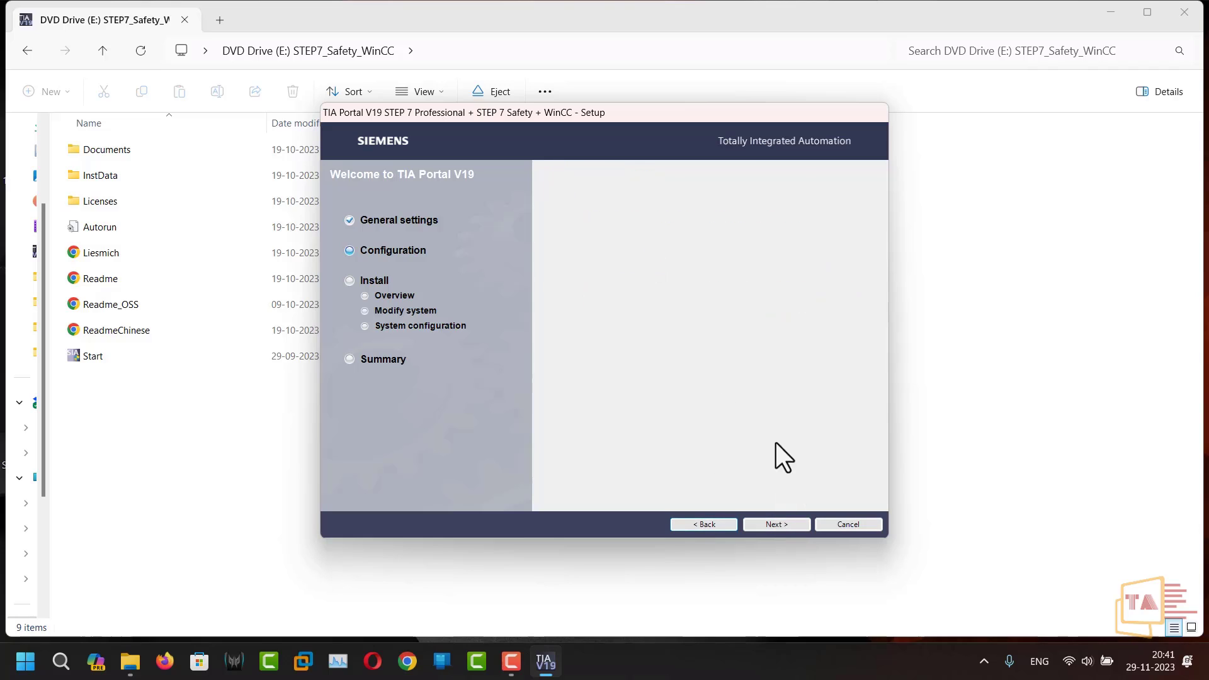
pyautogui.click(776, 525)
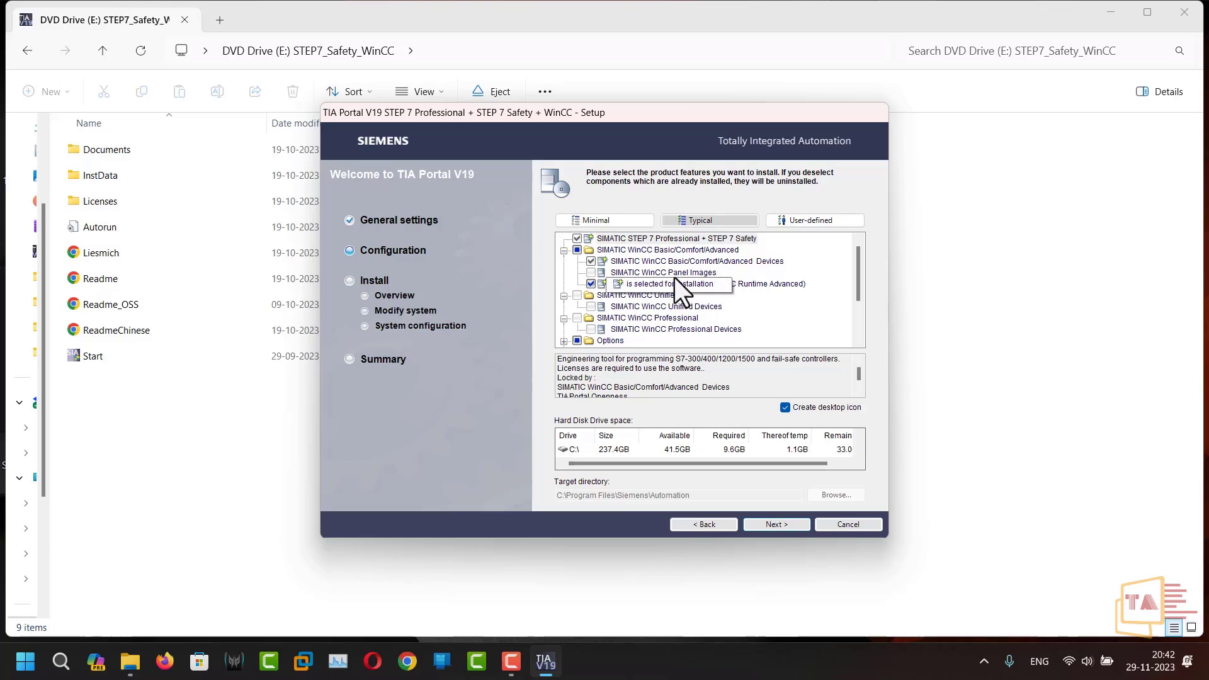
# Step: Review the product features, keep the Typical selection with Create desktop icon enabled, and continue to the license terms
pyautogui.scroll(-2, 743, 291)
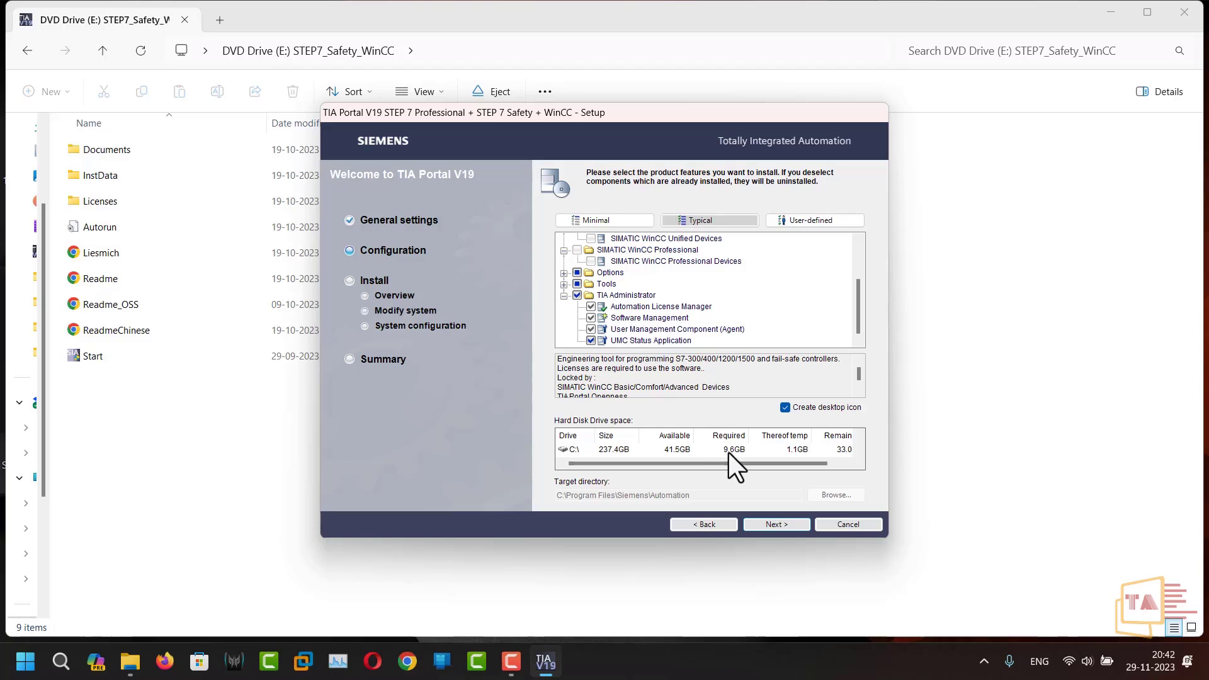
pyautogui.scroll(-1, 718, 381)
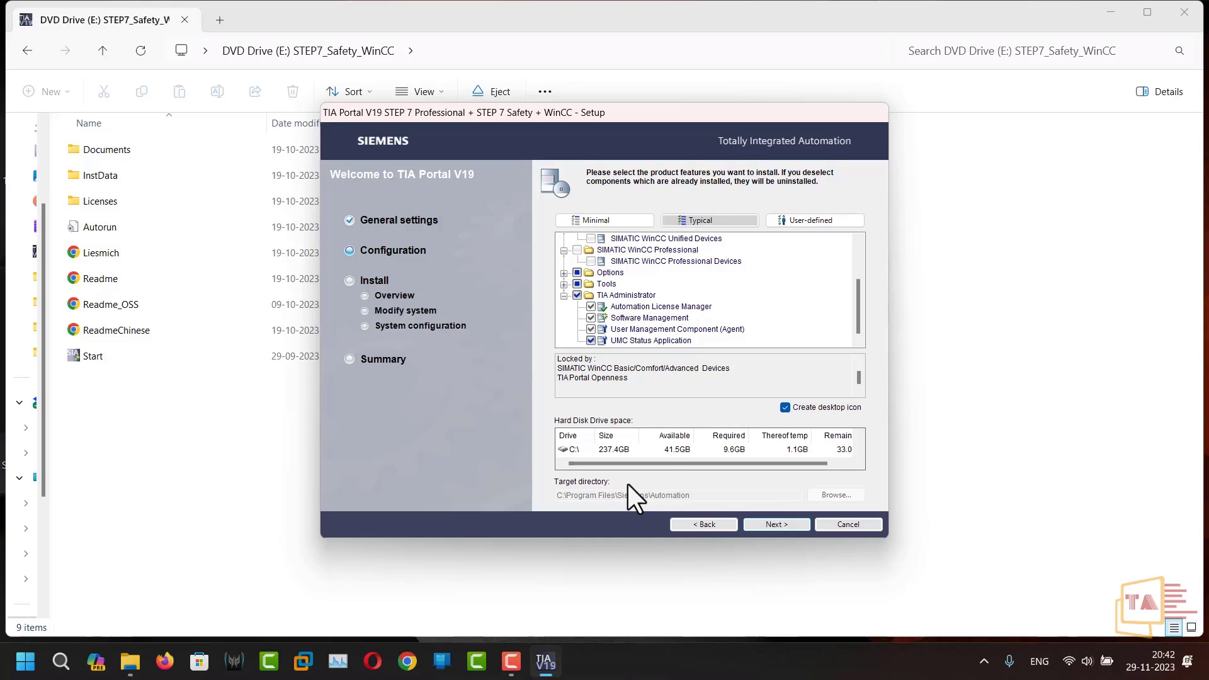
pyautogui.click(785, 408)
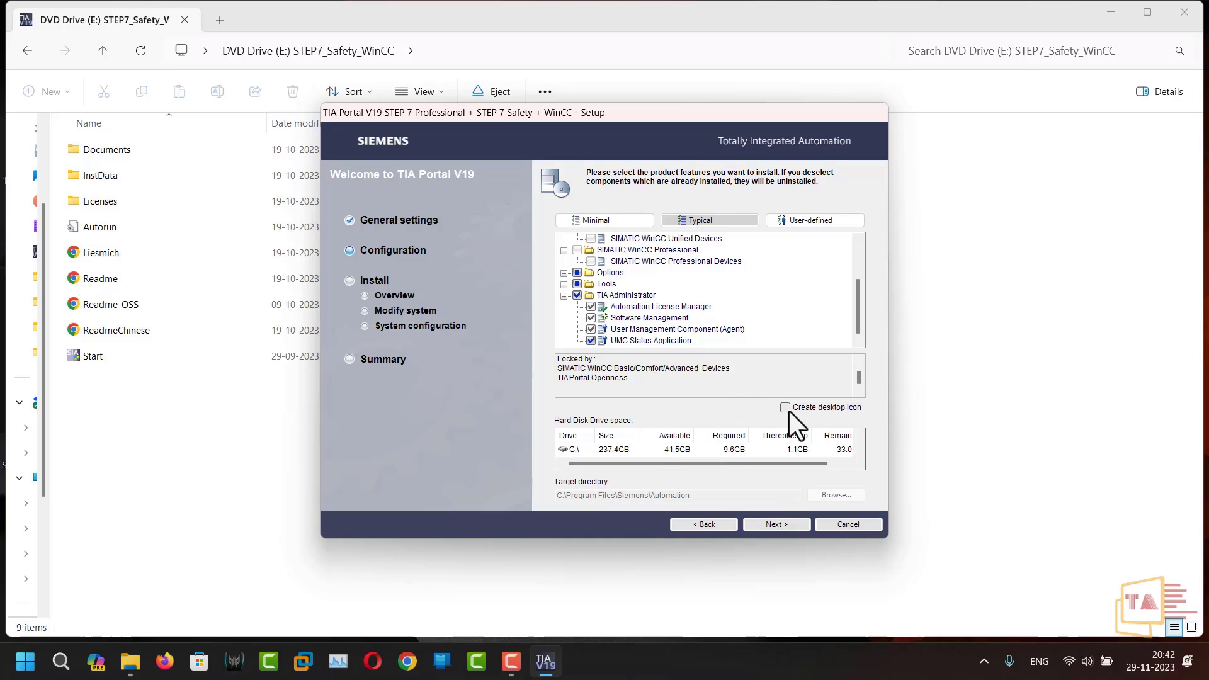
pyautogui.click(786, 409)
pyautogui.click(786, 524)
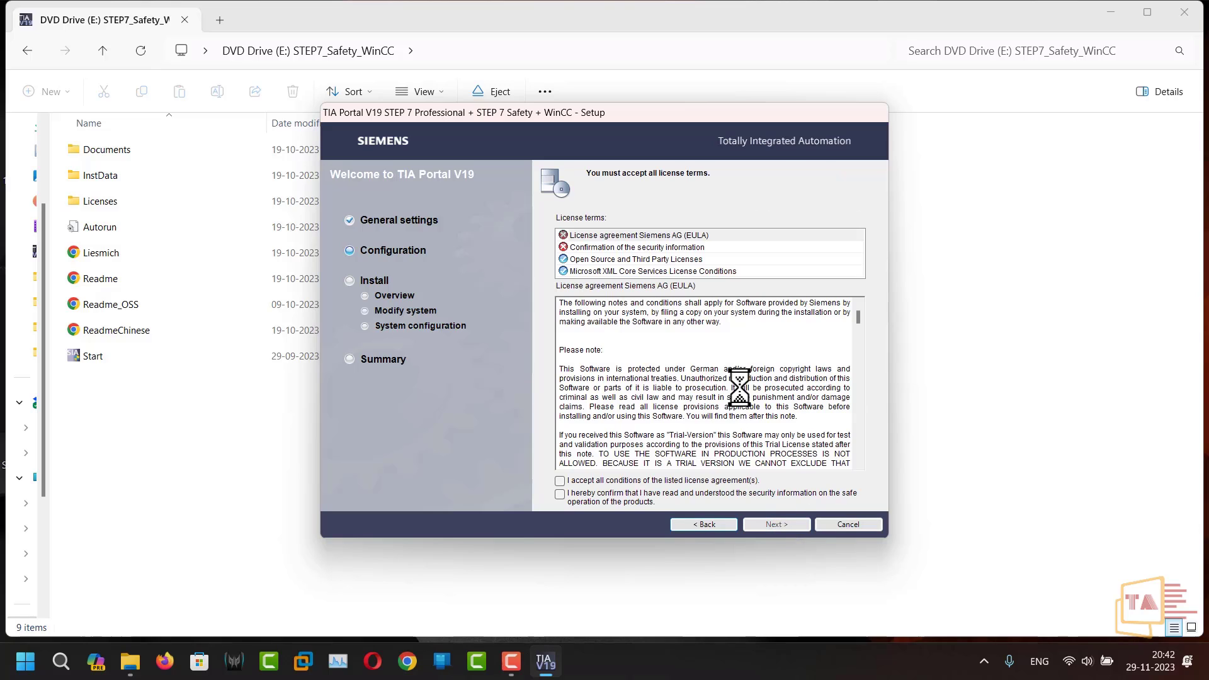
# Step: Accept the license agreement conditions, confirm the security information, and proceed with the setup
pyautogui.click(560, 481)
pyautogui.click(560, 494)
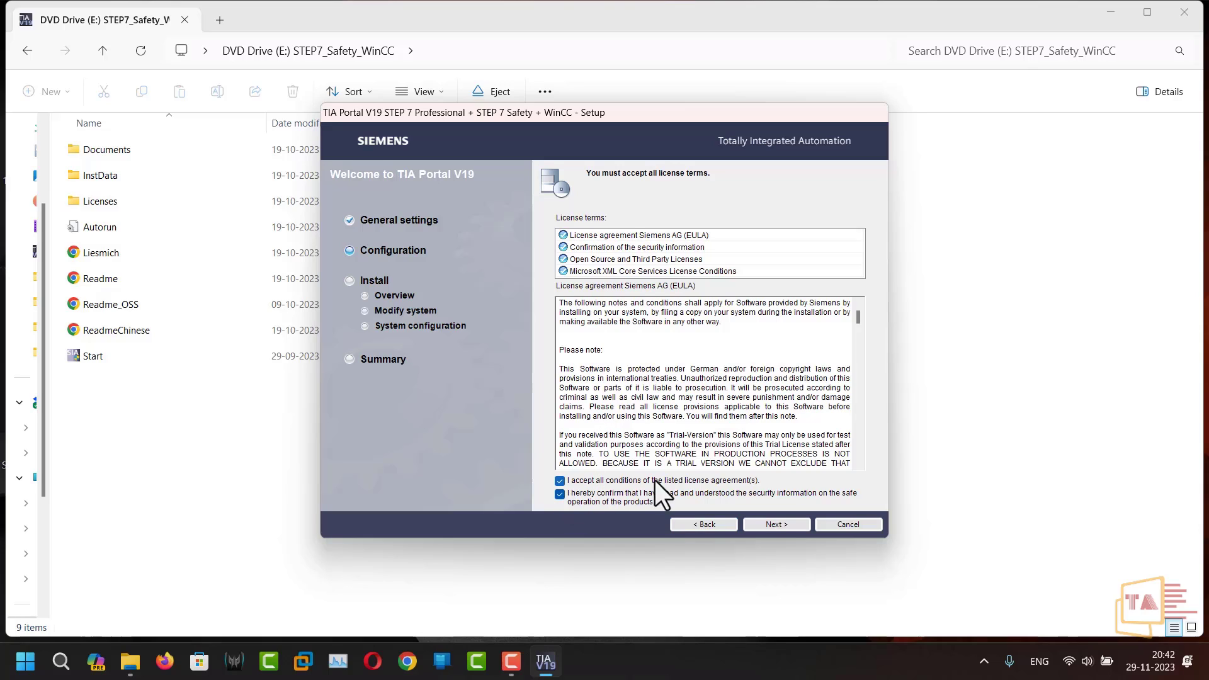
pyautogui.click(763, 524)
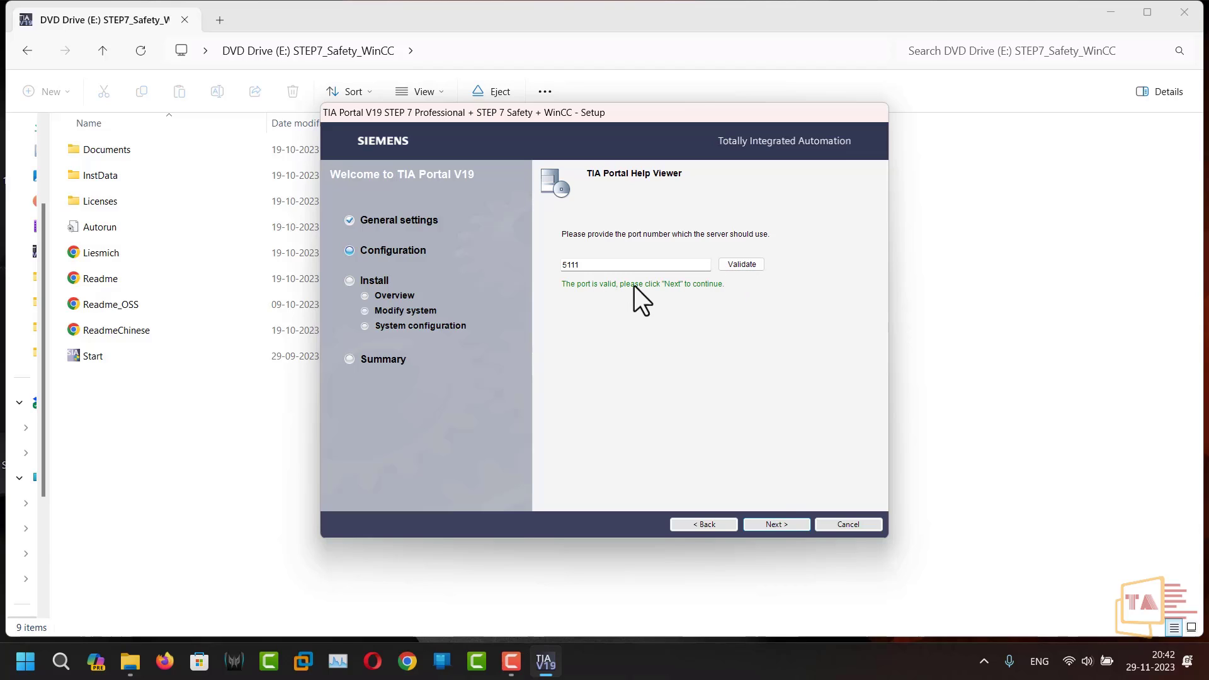
# Step: Keep port 5111 for the Help Viewer and continue with current settings for the TIA Software Update Server
pyautogui.click(783, 525)
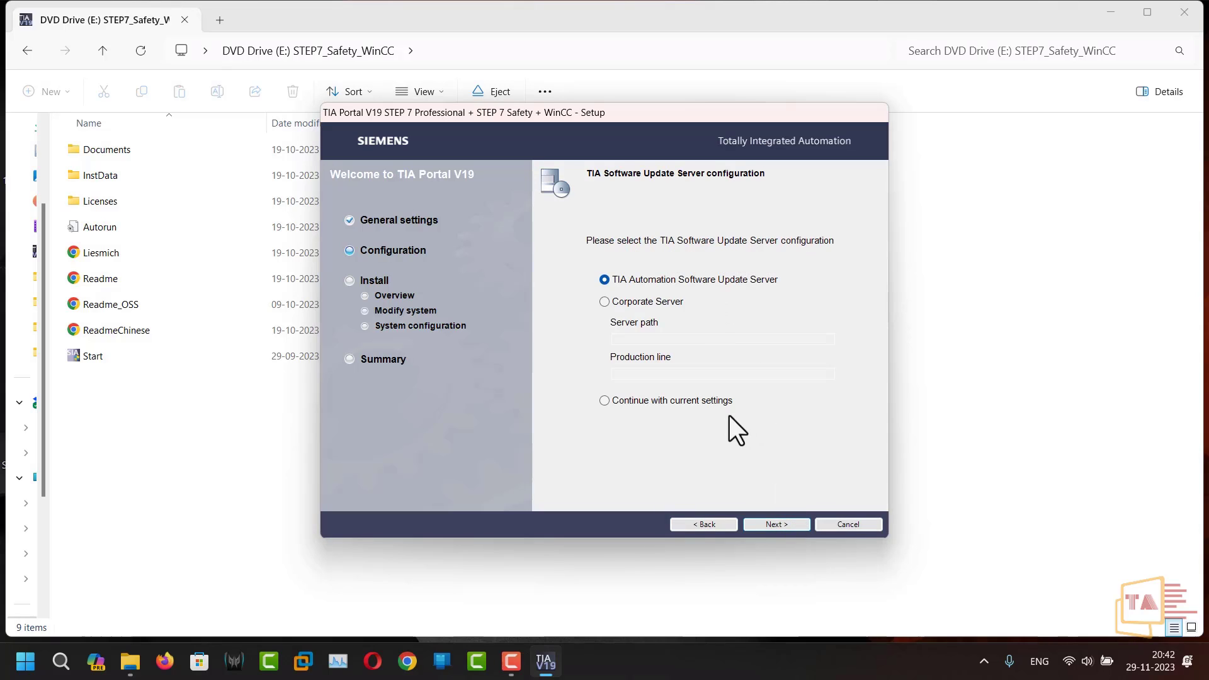
pyautogui.click(660, 403)
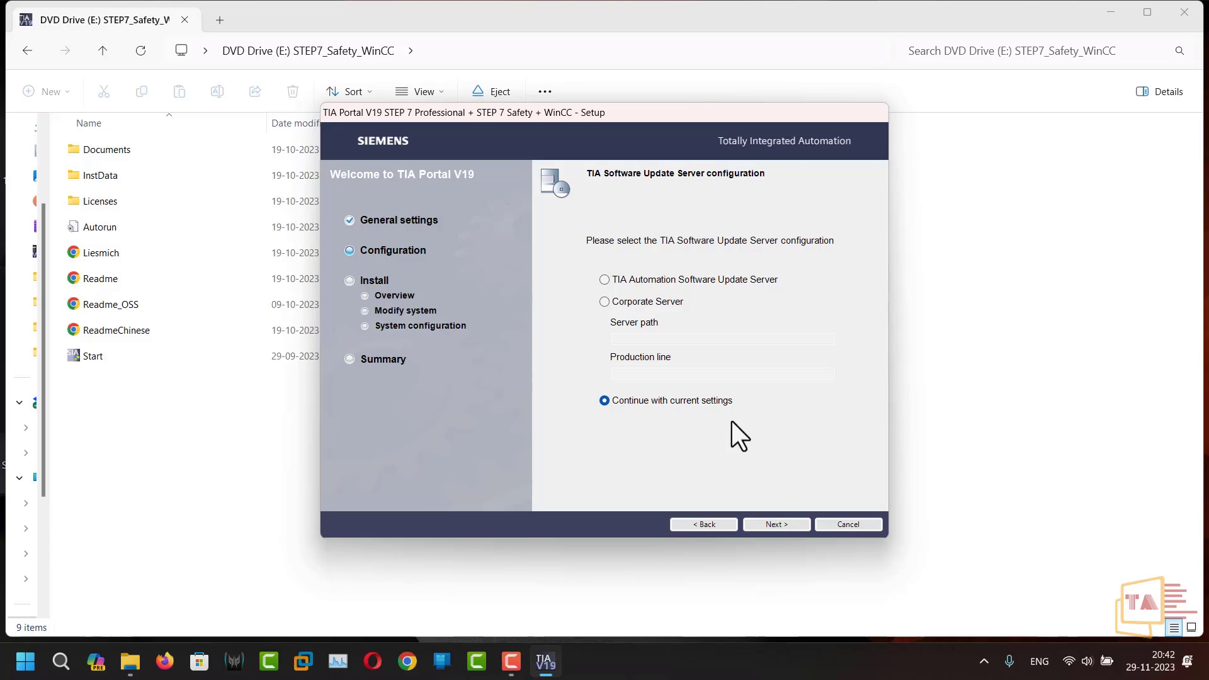
pyautogui.click(782, 525)
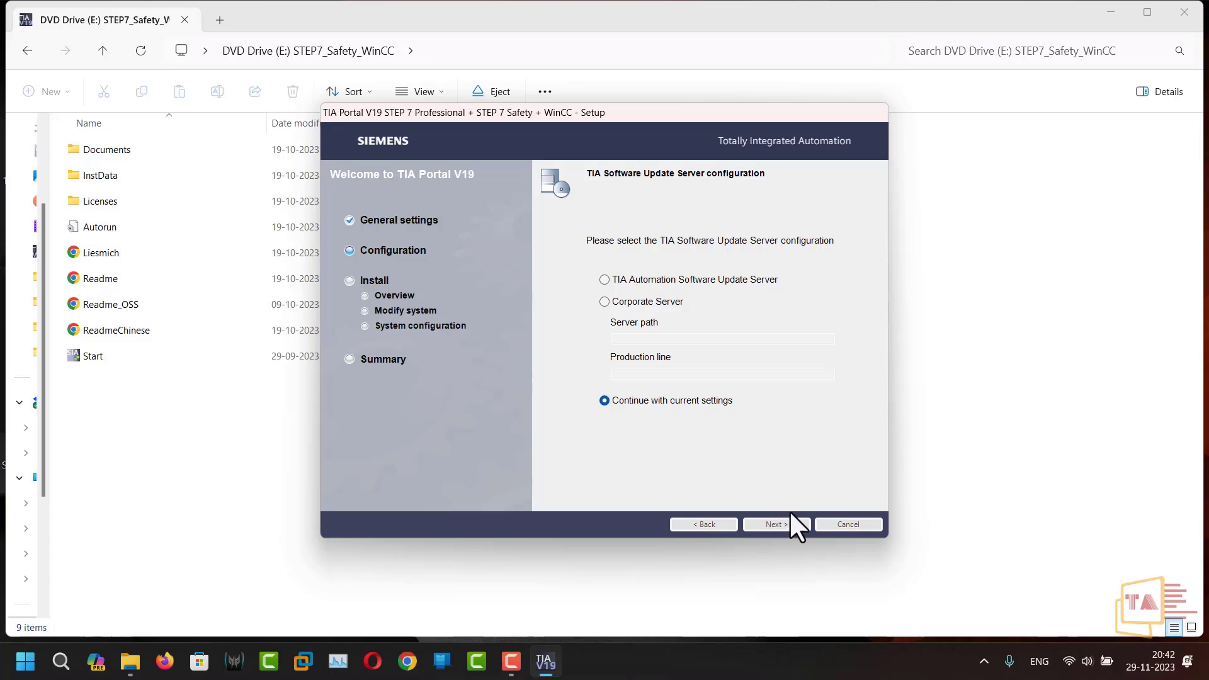
pyautogui.press('Return')
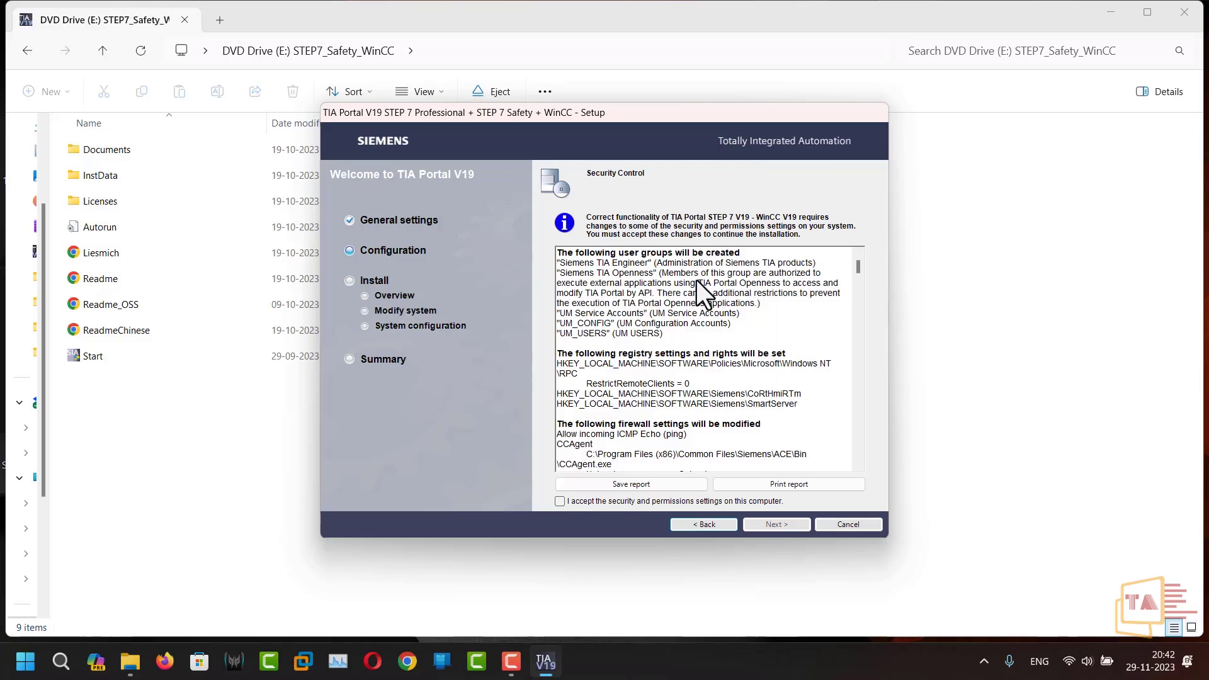
# Step: Accept the security and permissions settings on this computer and start installing the listed product configuration
pyautogui.click(559, 502)
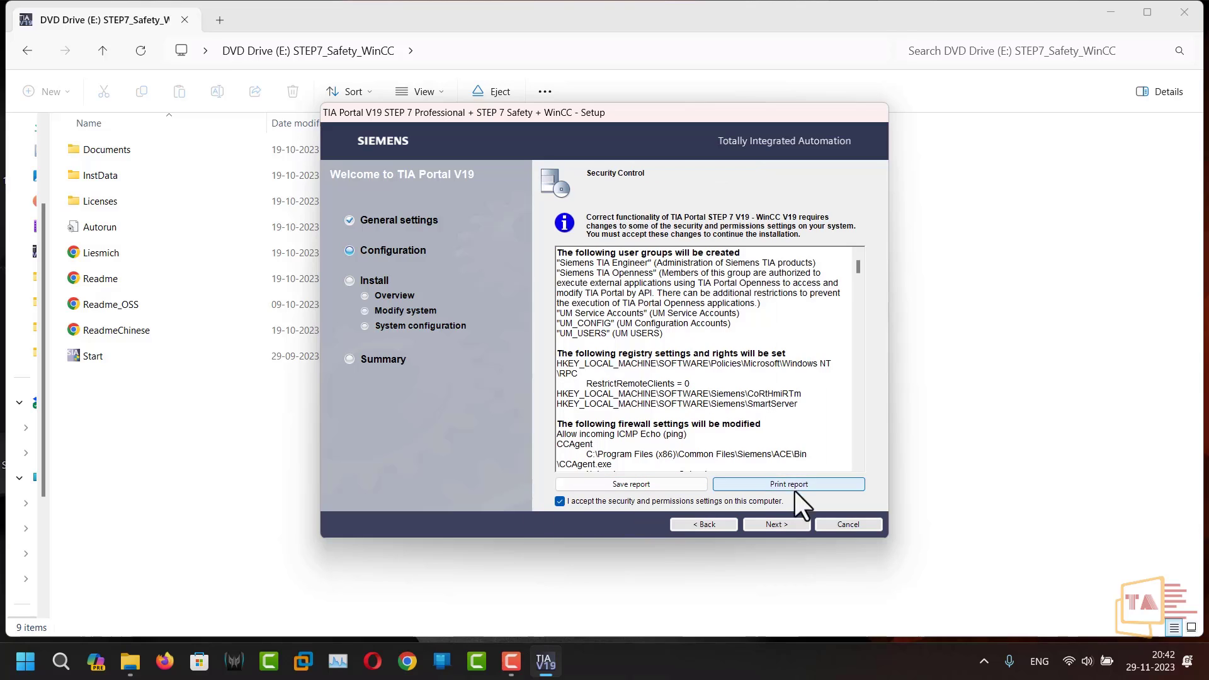
pyautogui.click(780, 529)
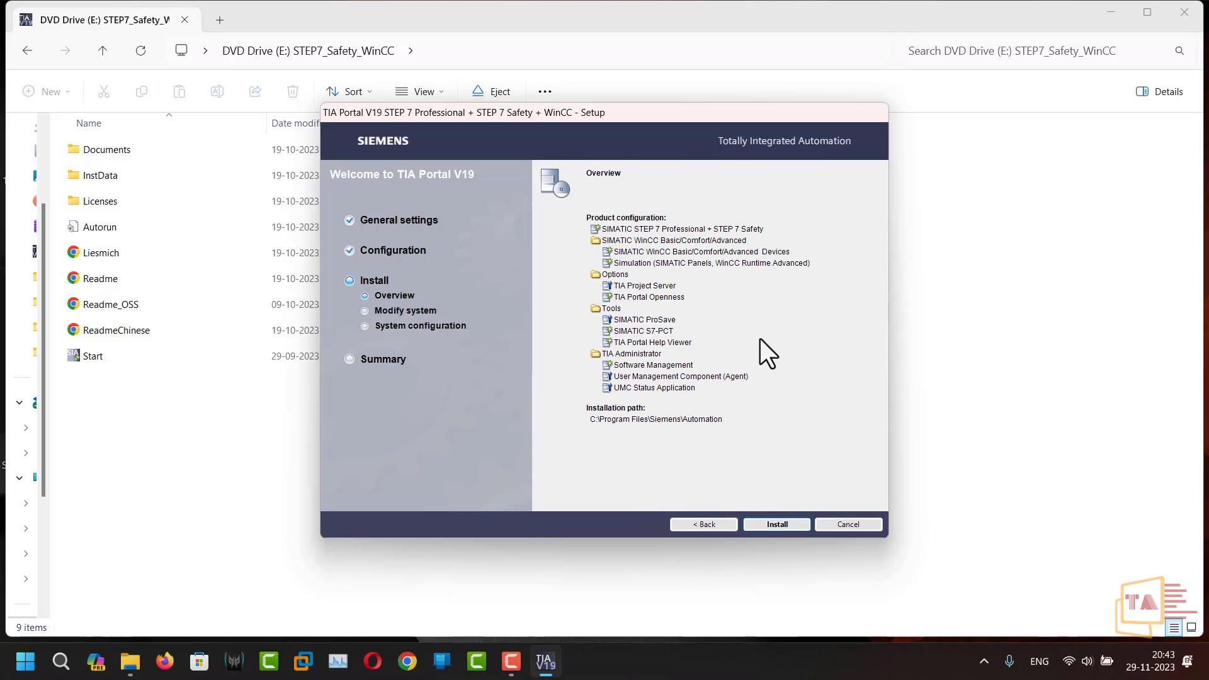
pyautogui.click(773, 525)
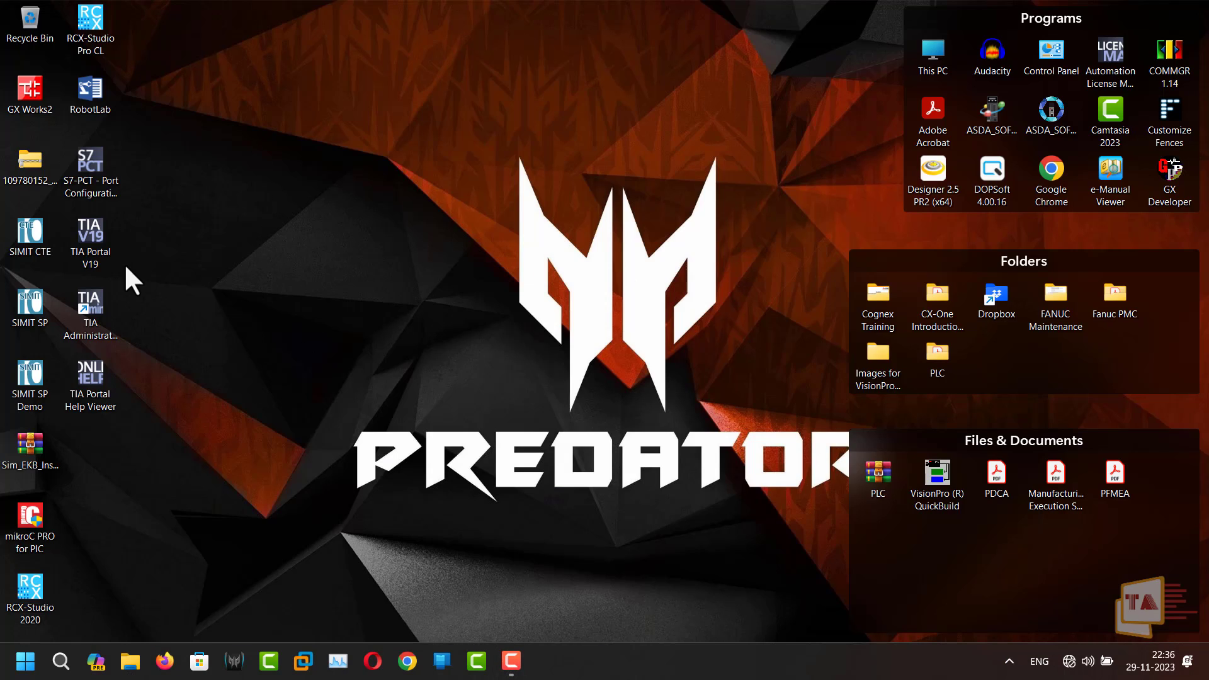
# Step: Launch TIA Portal V19 from the desktop and refresh the desktop during startup
pyautogui.doubleClick(93, 240)
pyautogui.rightClick(575, 148)
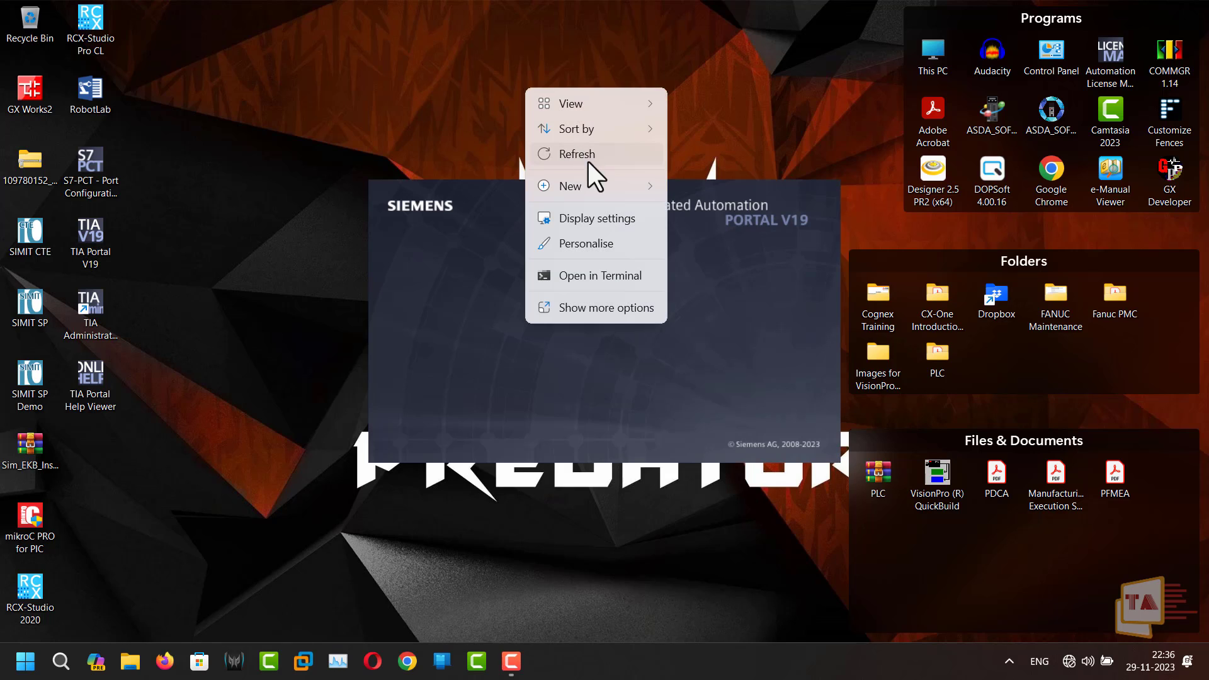
pyautogui.click(589, 158)
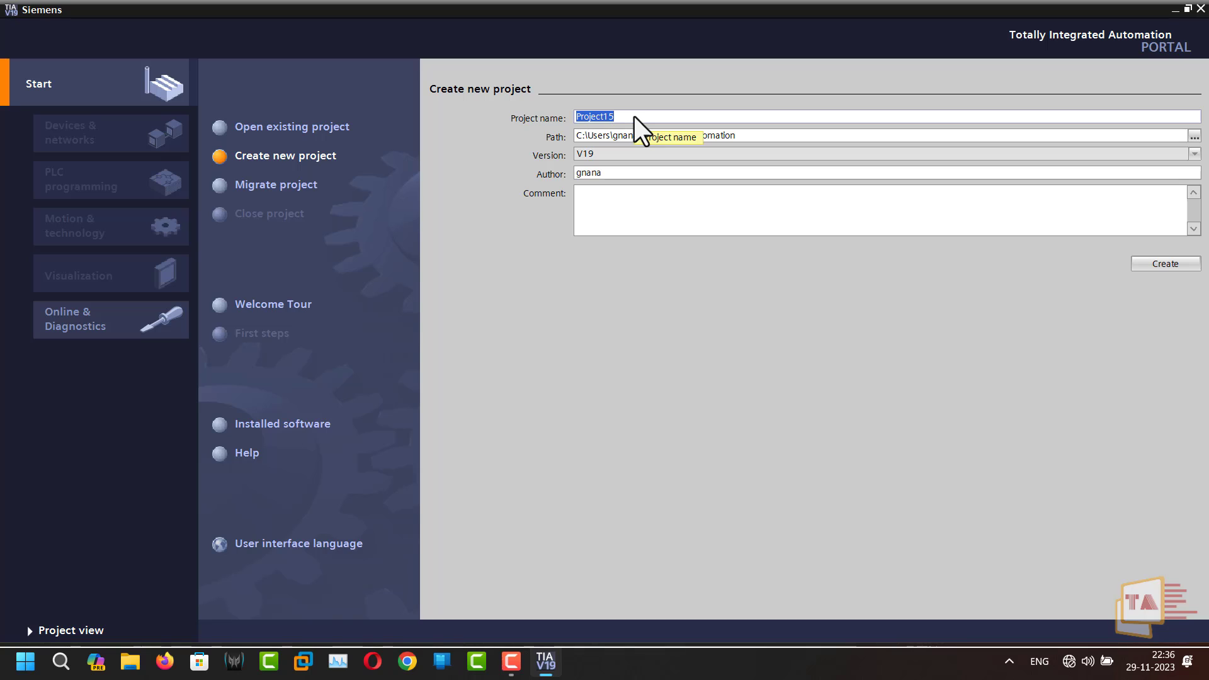
# Step: Create a new project named Hello, keeping the default path and version V19
pyautogui.doubleClick(622, 116)
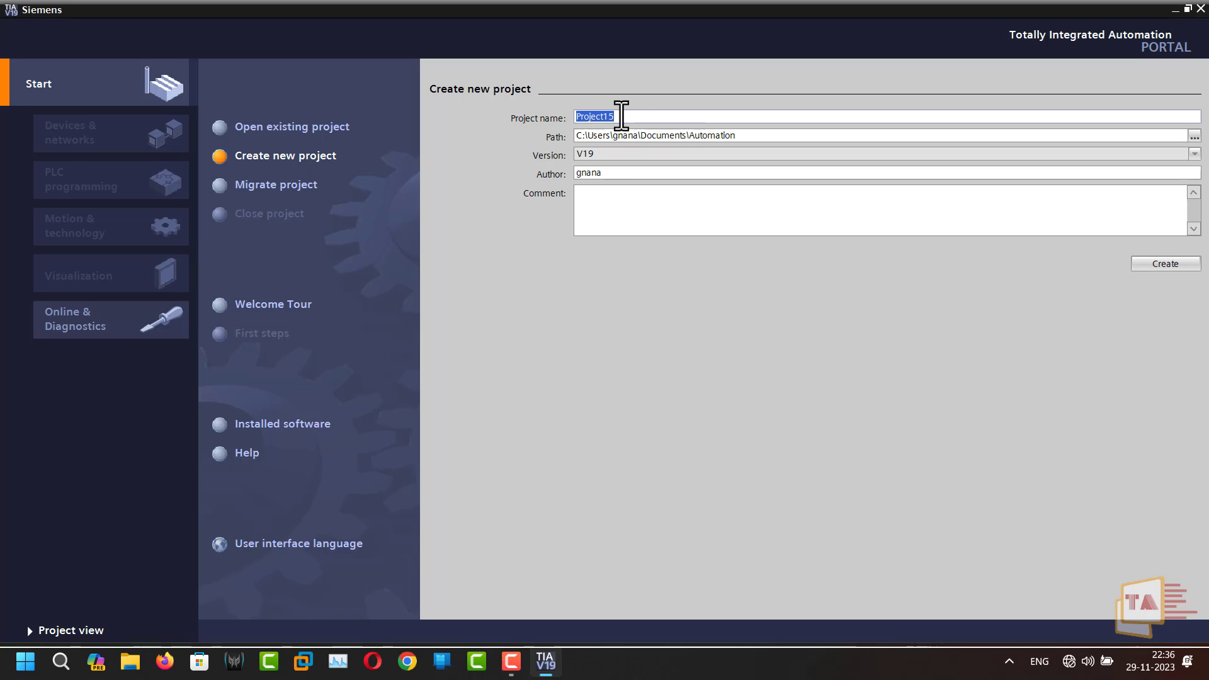
pyautogui.write('Hello')
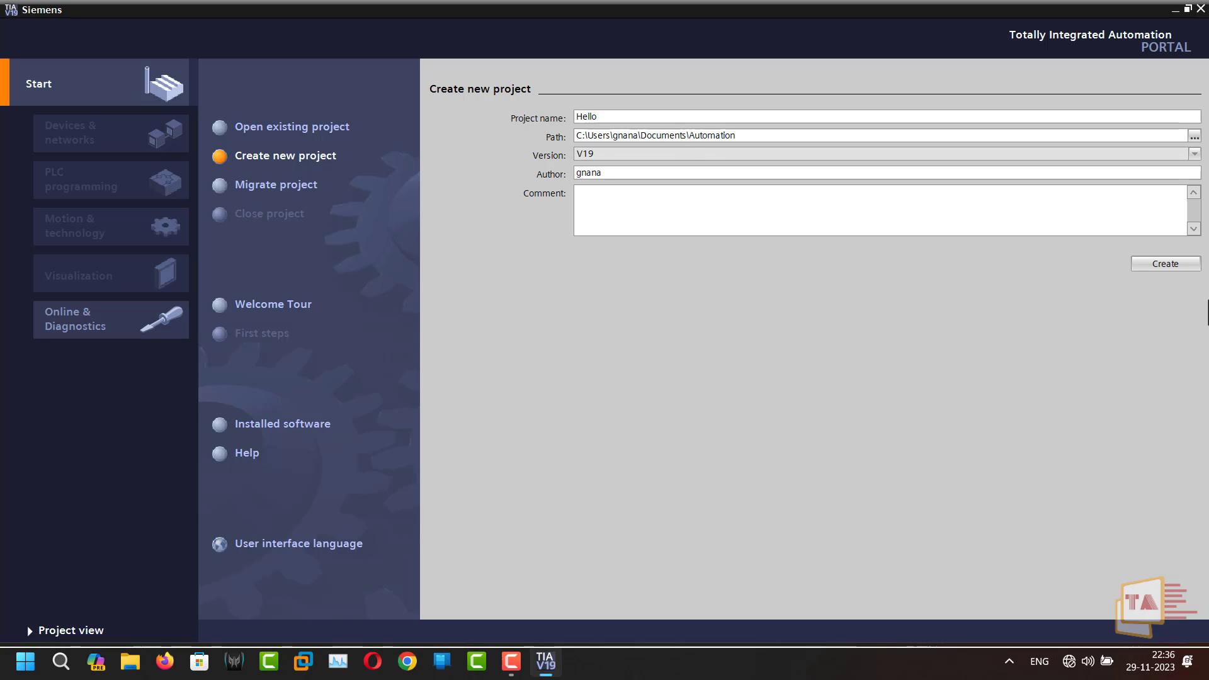
pyautogui.click(1168, 265)
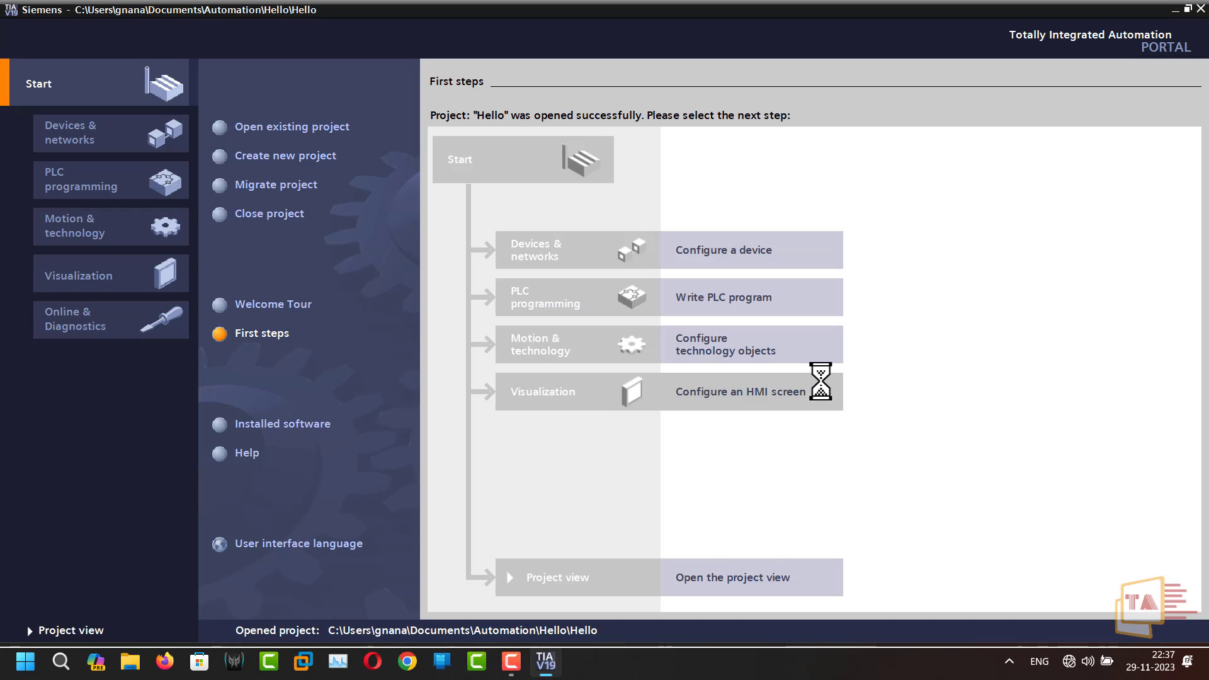
# Step: Start adding a new device and expand the CPU 1517V-1 PN entry among the SIMATIC S7-1500 controllers
pyautogui.click(778, 255)
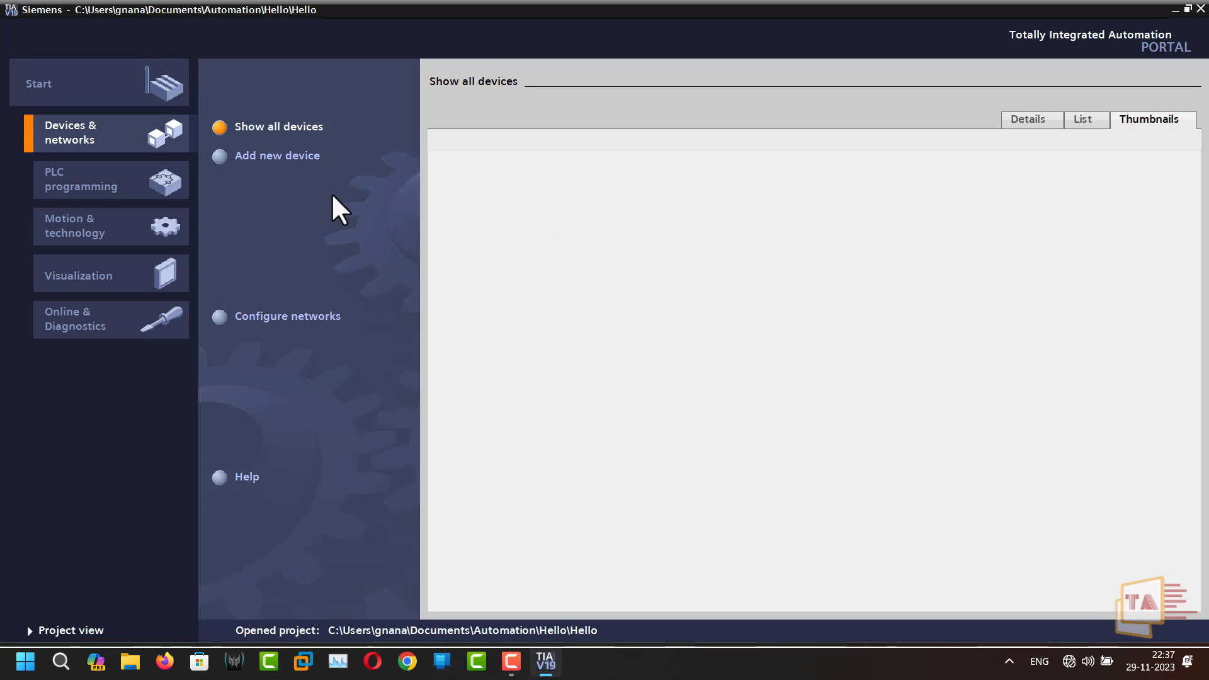
pyautogui.click(305, 161)
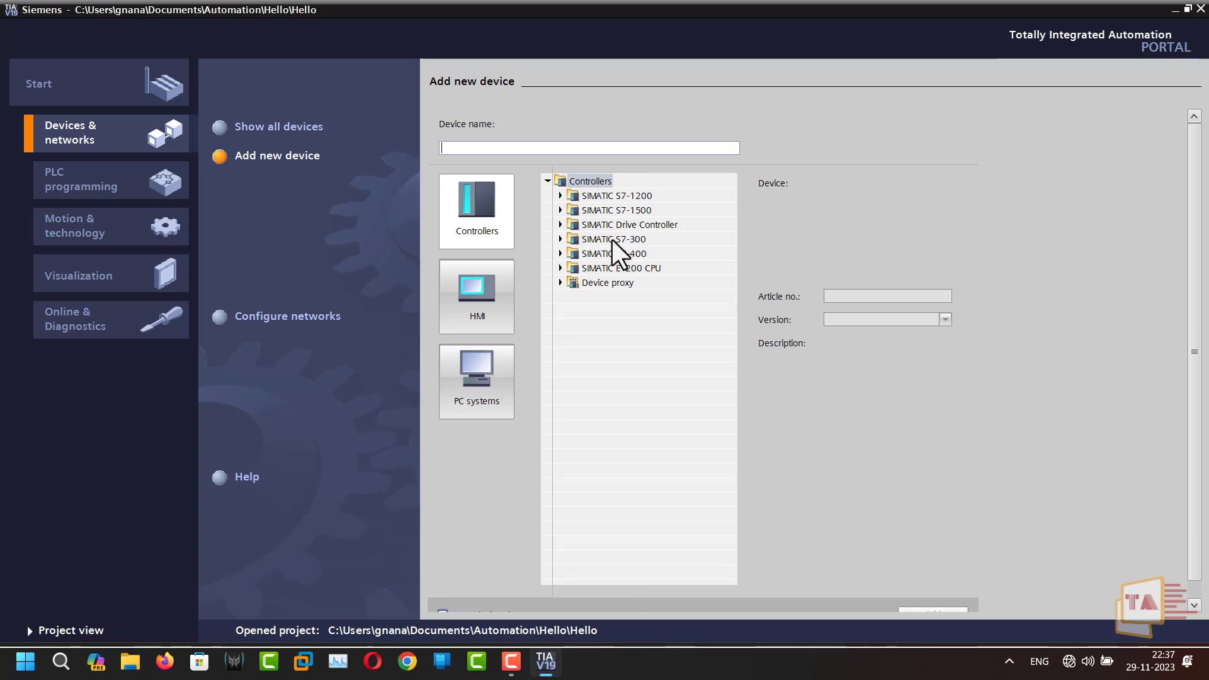
pyautogui.click(562, 211)
pyautogui.click(573, 225)
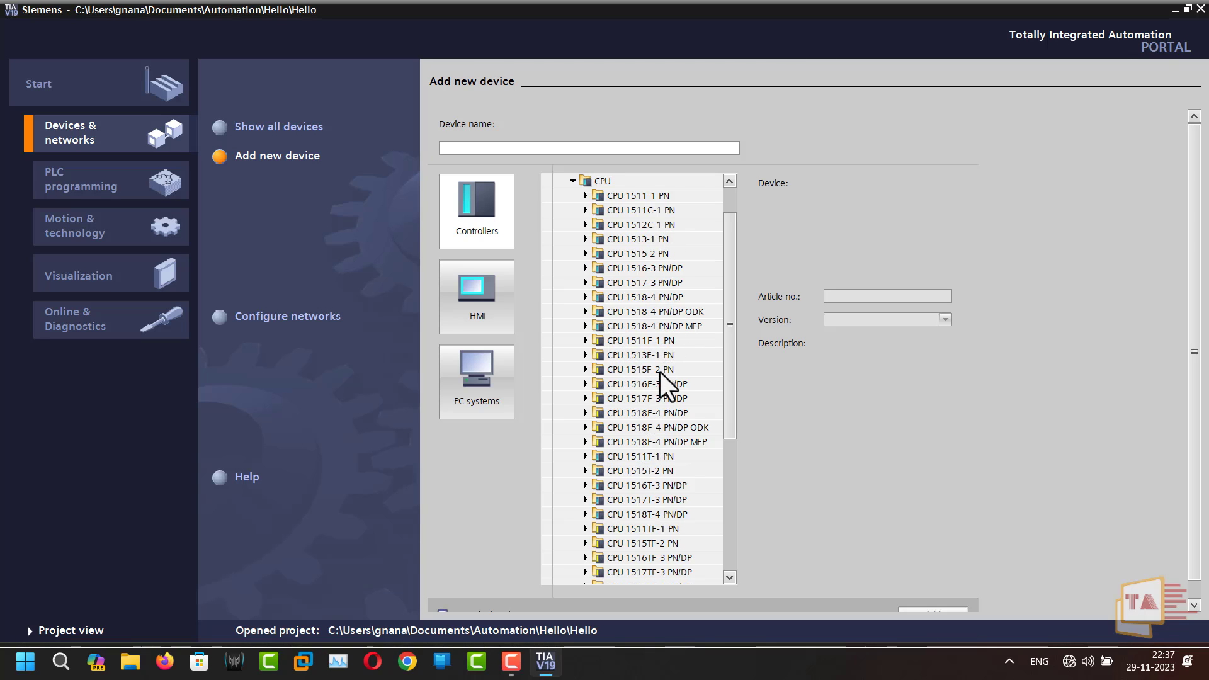
pyautogui.scroll(-3, 663, 419)
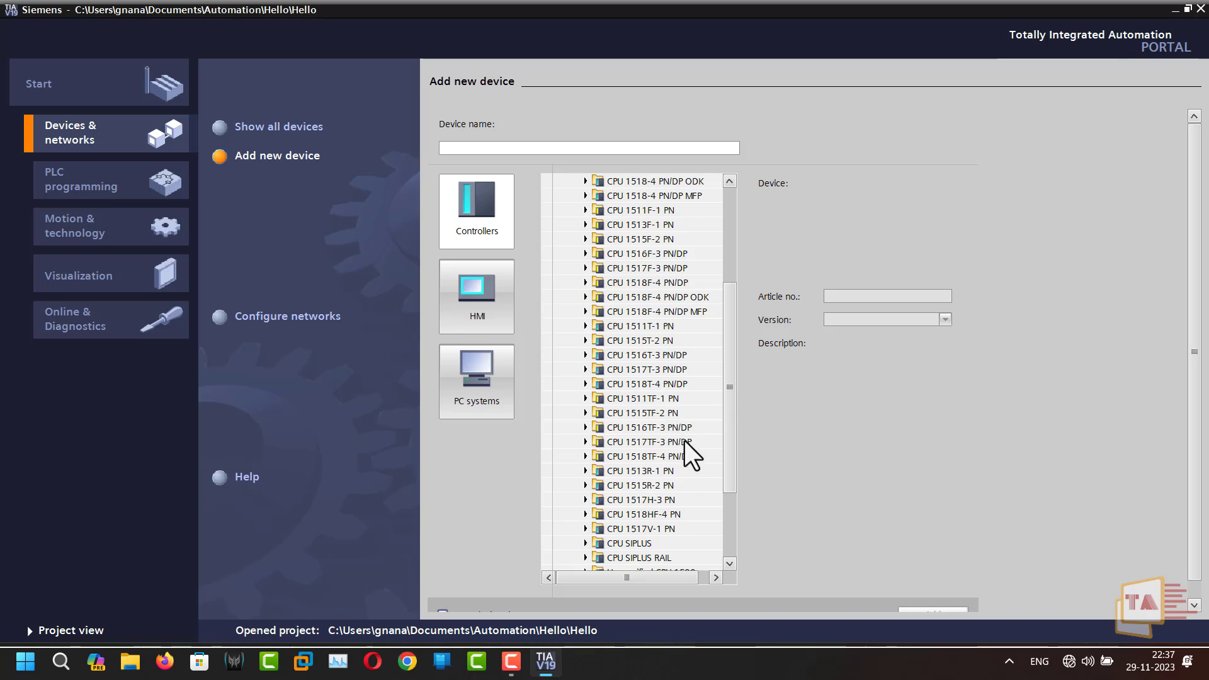
pyautogui.scroll(-1, 671, 501)
pyautogui.click(587, 486)
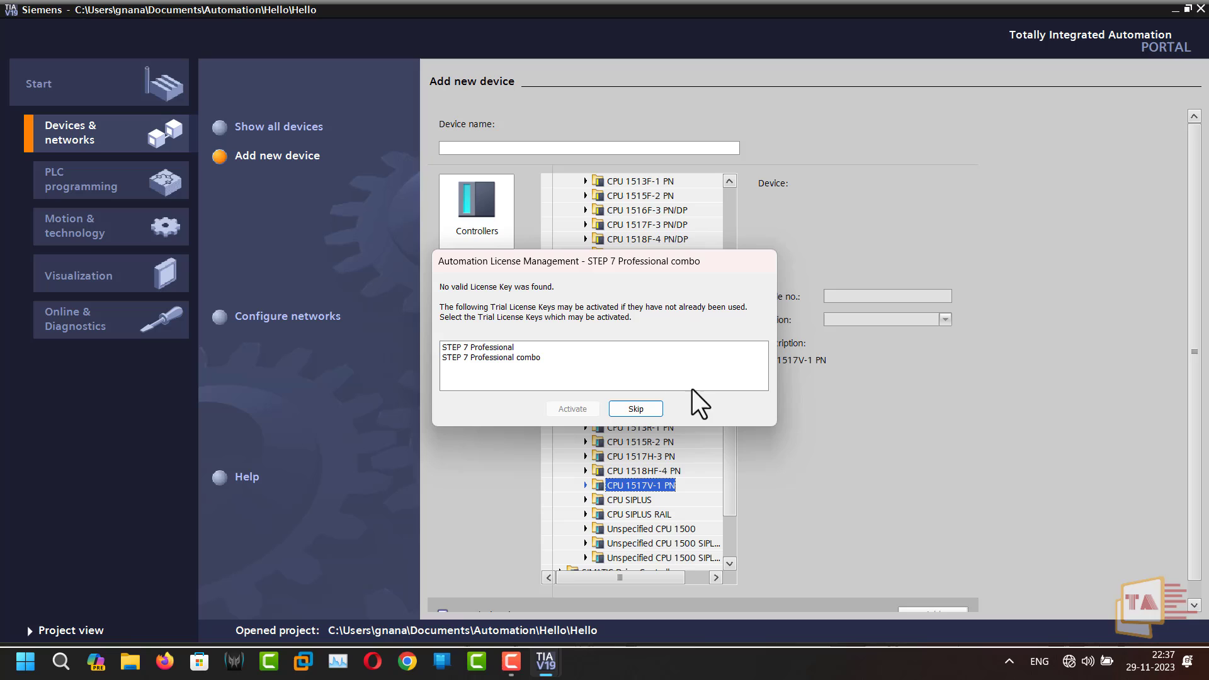
# Step: Activate the STEP 7 Professional combo trial license
pyautogui.click(502, 358)
pyautogui.click(502, 350)
pyautogui.click(504, 358)
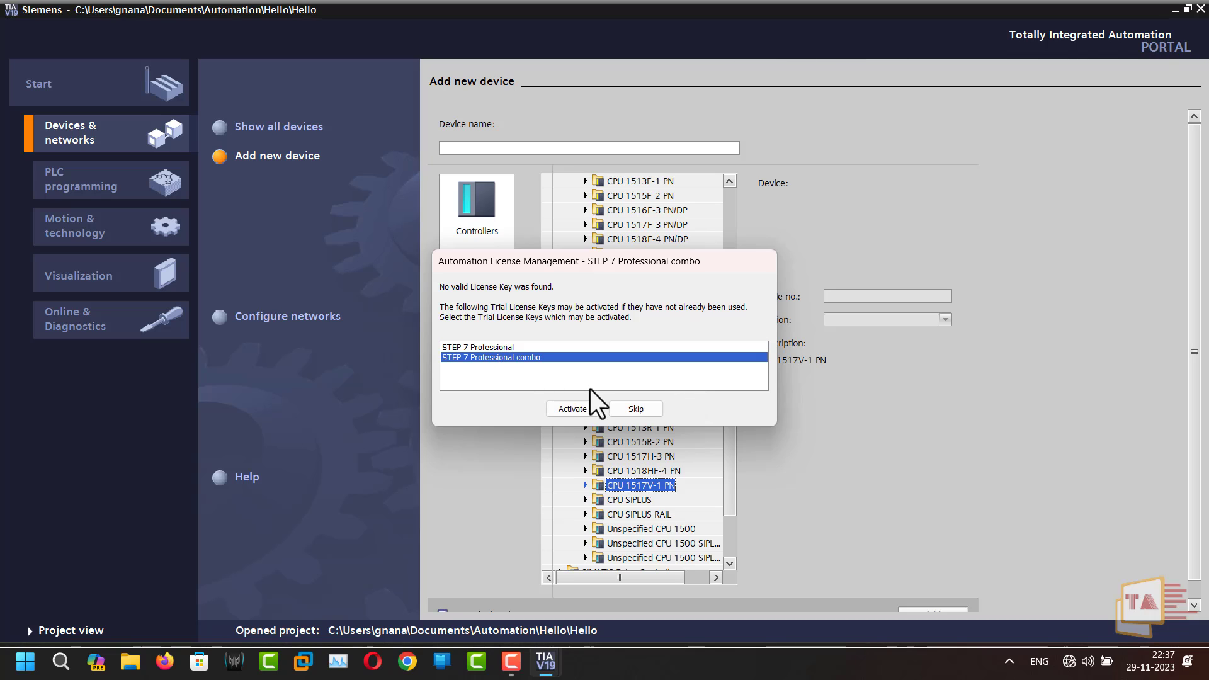
pyautogui.click(594, 411)
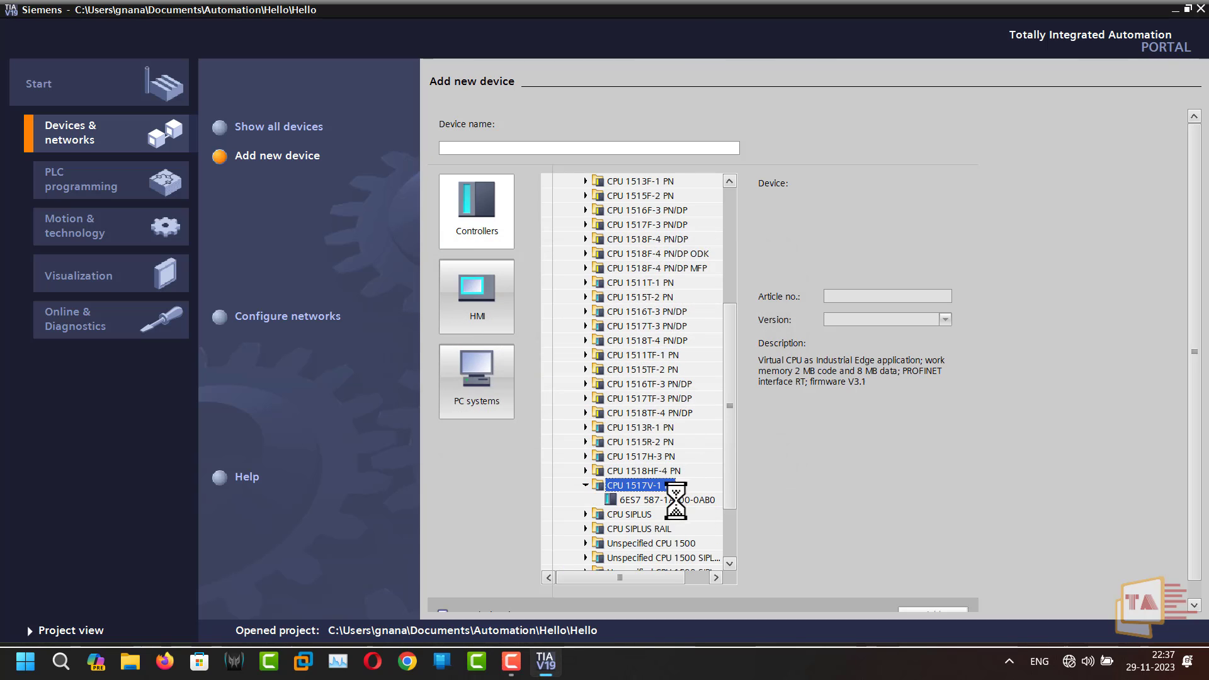
# Step: Add CPU 1517V-1 PN, article 6ES7 587-1AP00-0AB0 with version V3.1, and finish the PLC security settings with their defaults
pyautogui.click(887, 319)
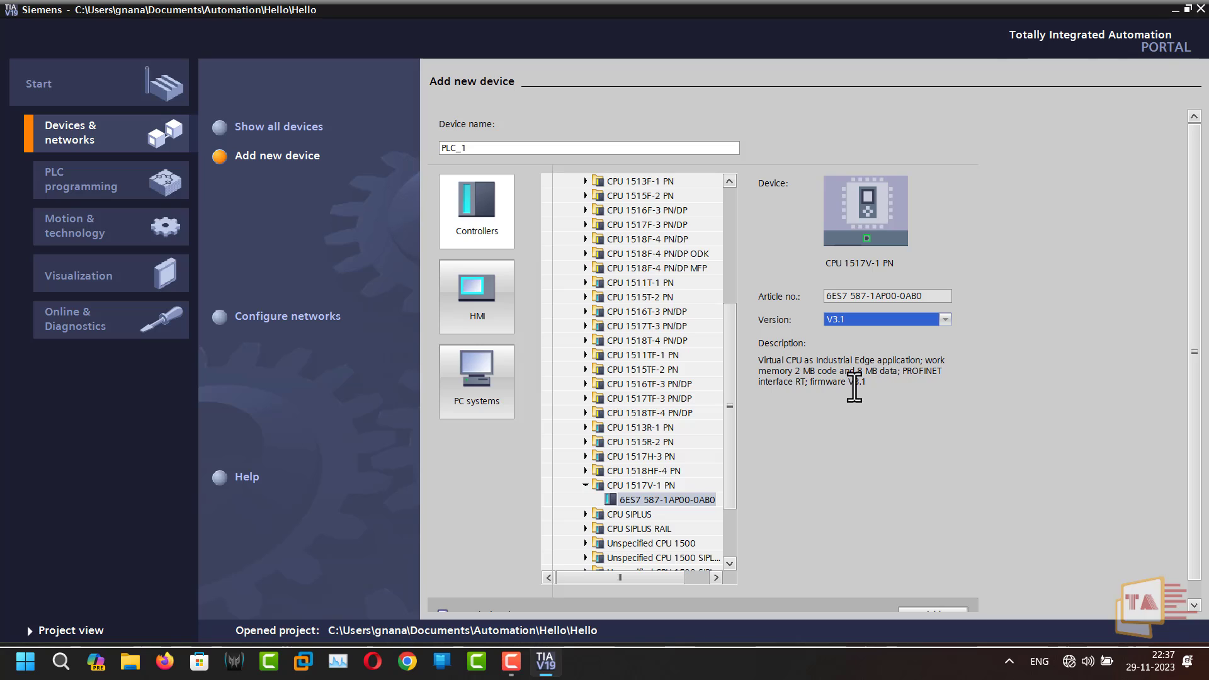
pyautogui.scroll(-1, 944, 478)
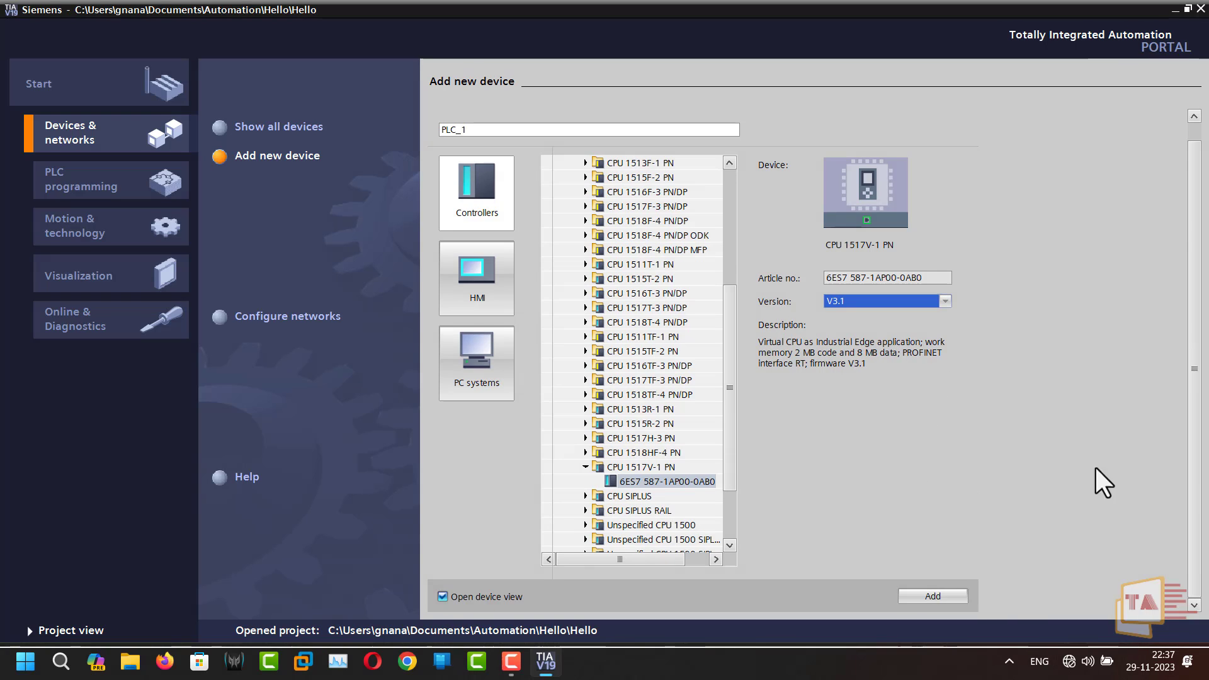
pyautogui.click(930, 595)
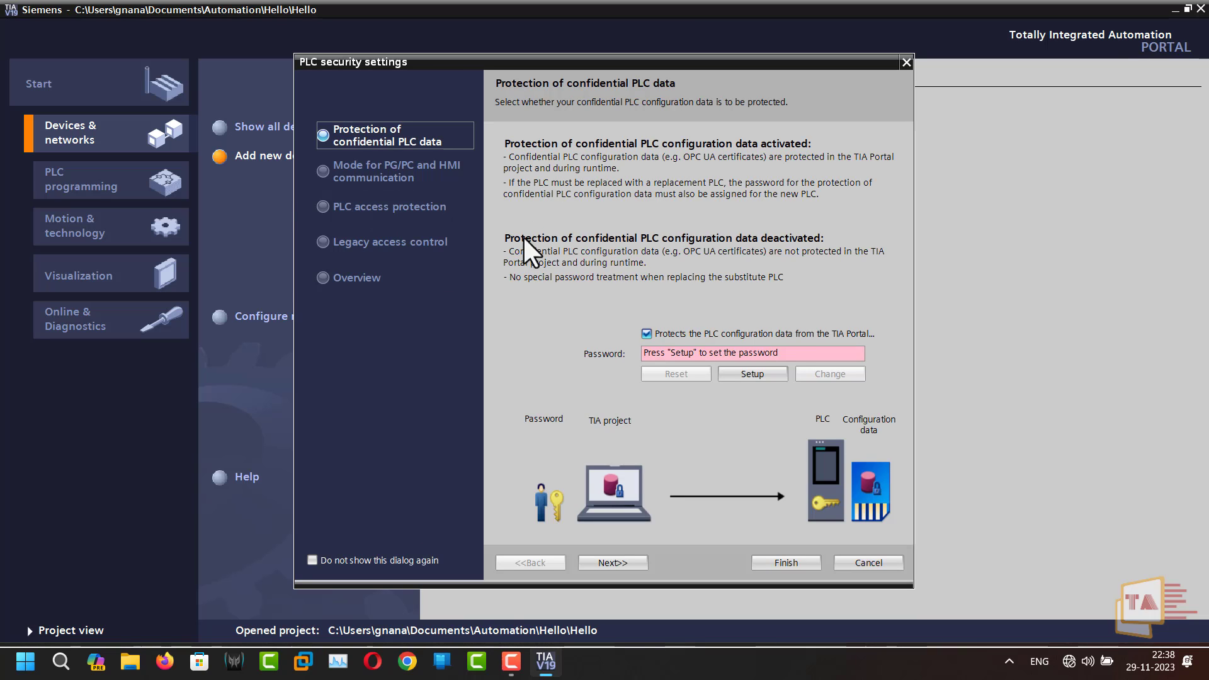
pyautogui.click(805, 565)
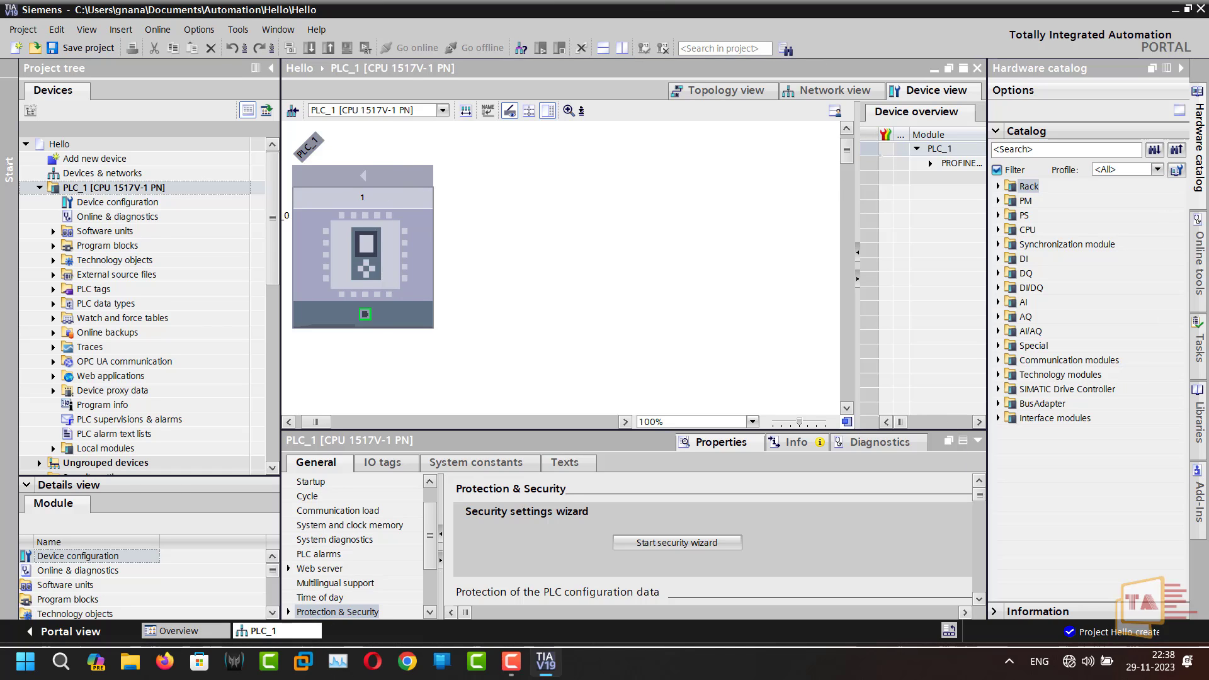
# Step: Close TIA Portal, saving the changes to the Hello project, and open the desktop's context options
pyautogui.click(1202, 9)
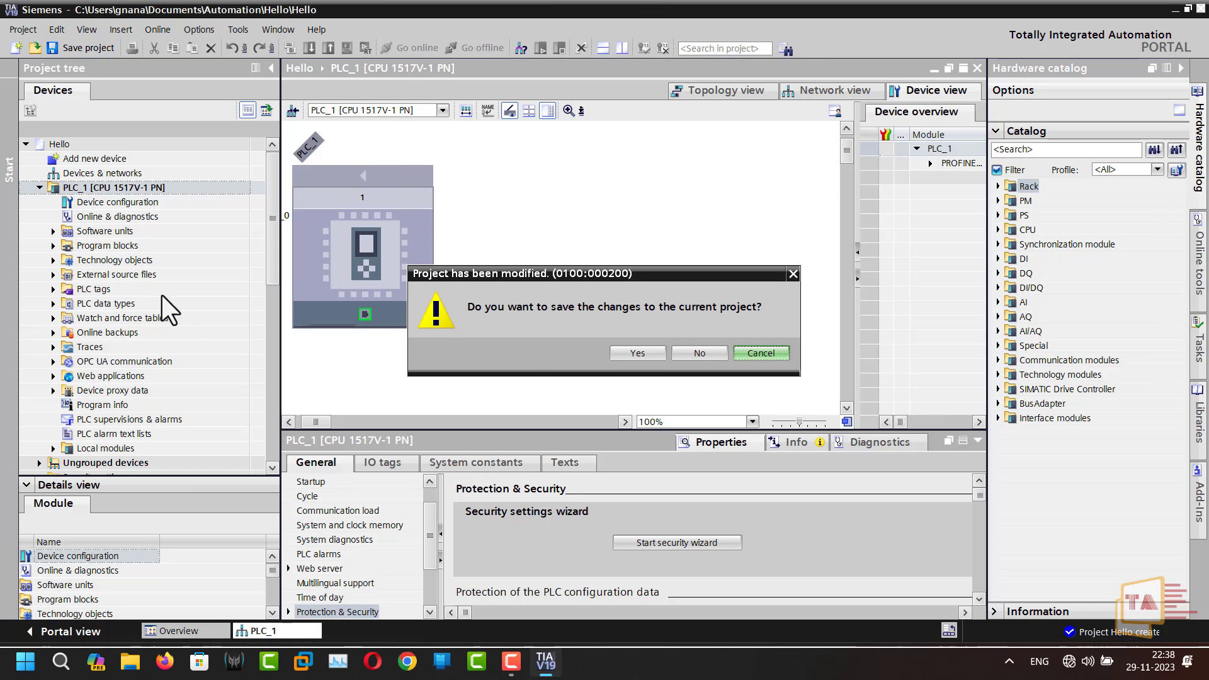
pyautogui.click(638, 354)
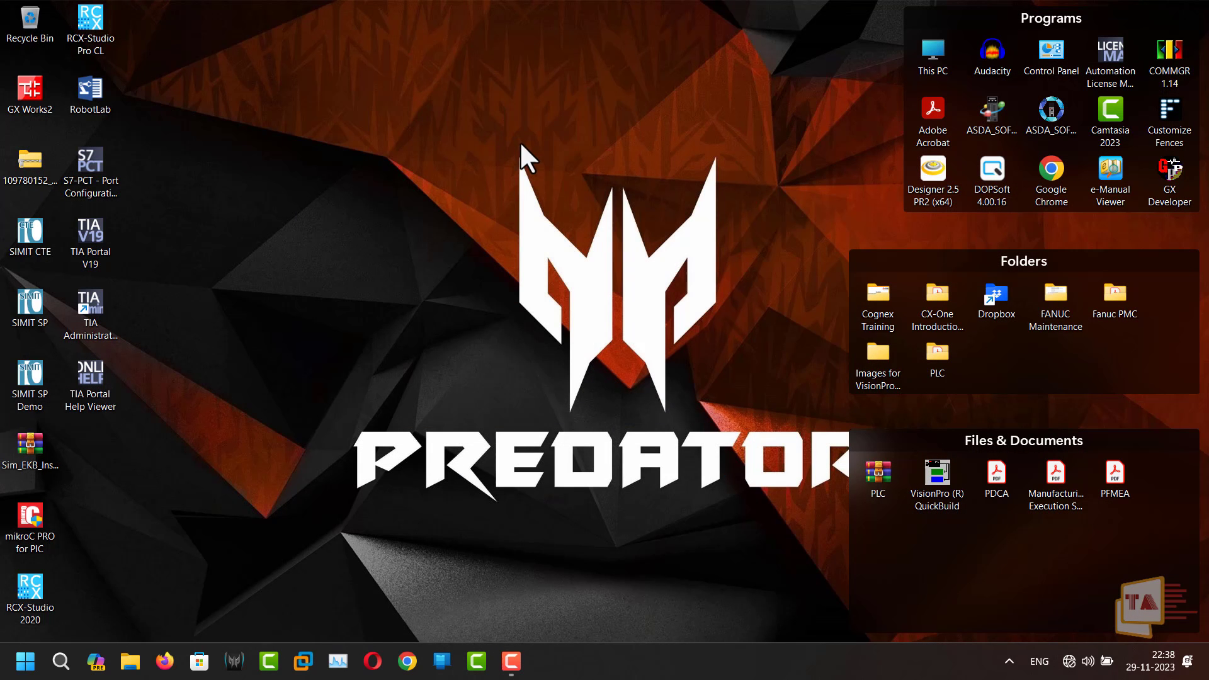
pyautogui.rightClick(520, 144)
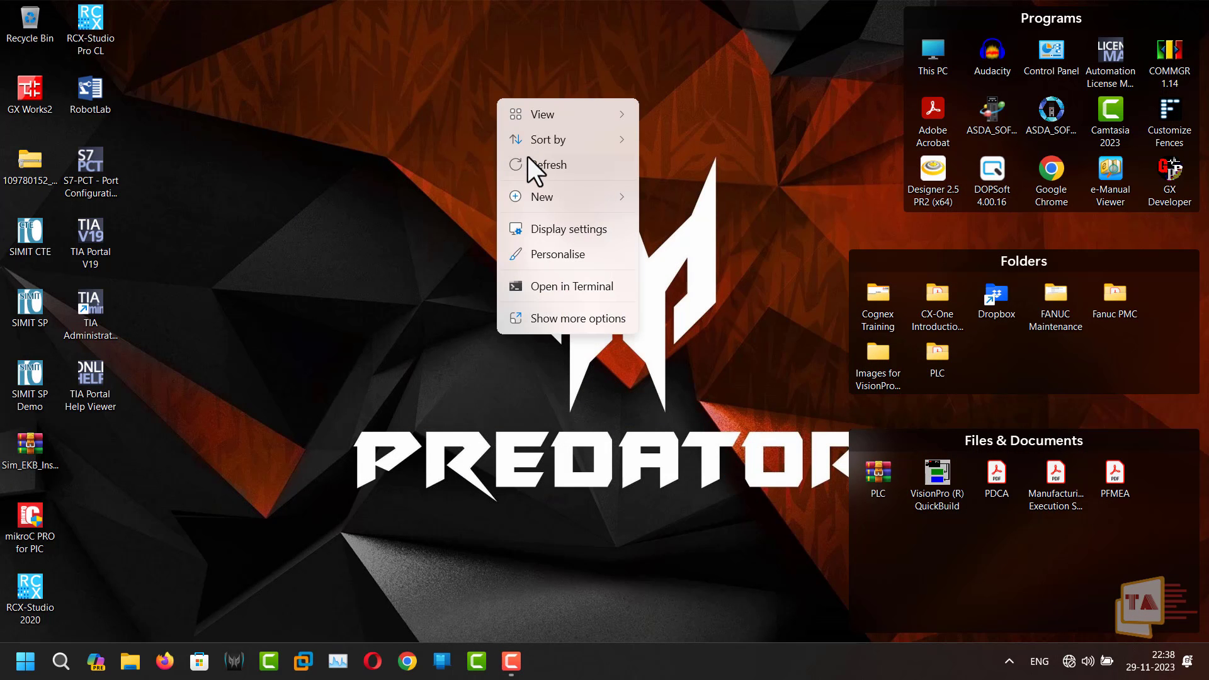